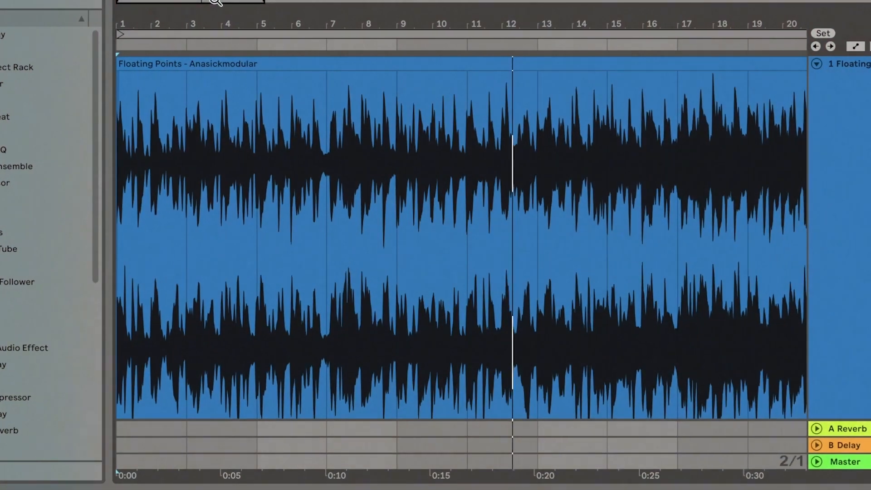
left_click_drag(219, 1, 219, 0)
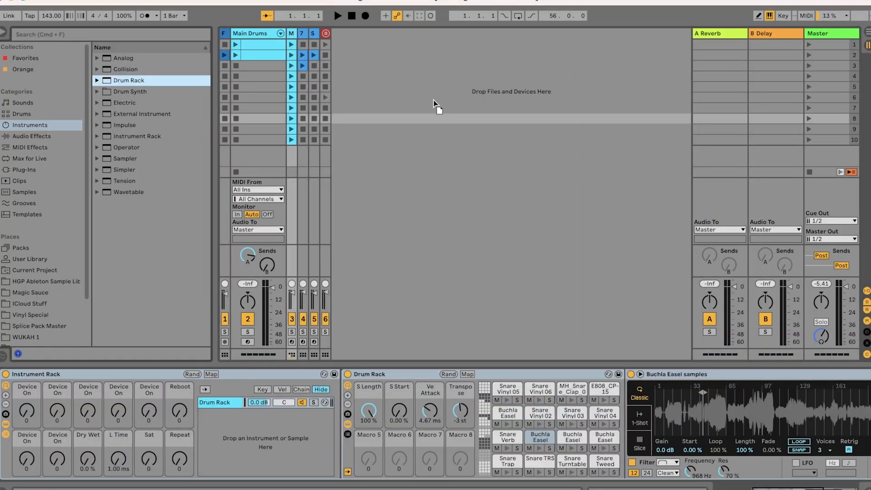
Create a new Drum Rack track and fill its pads from C1 with the samples Kick Blunt.wav to Kick Buss Ride.wav, excluding Kick Boom.adv
left_click_drag(436, 105, 433, 104)
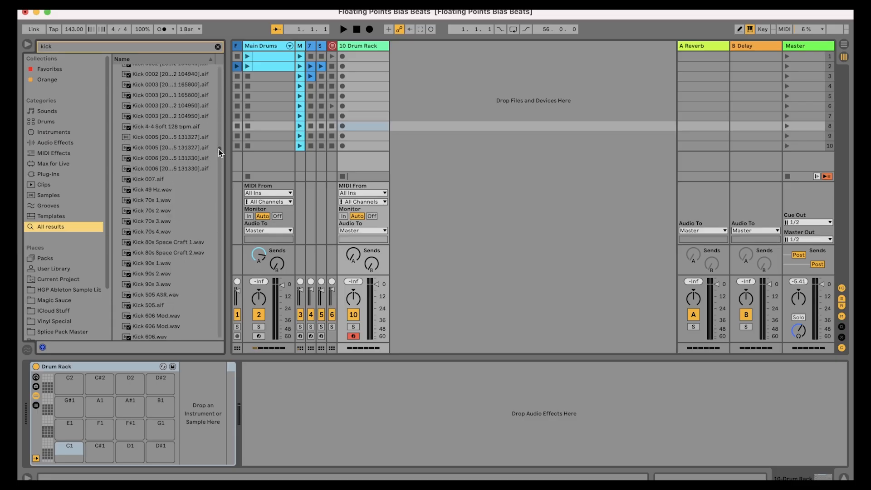
left_click_drag(219, 159, 220, 161)
left_click(190, 246)
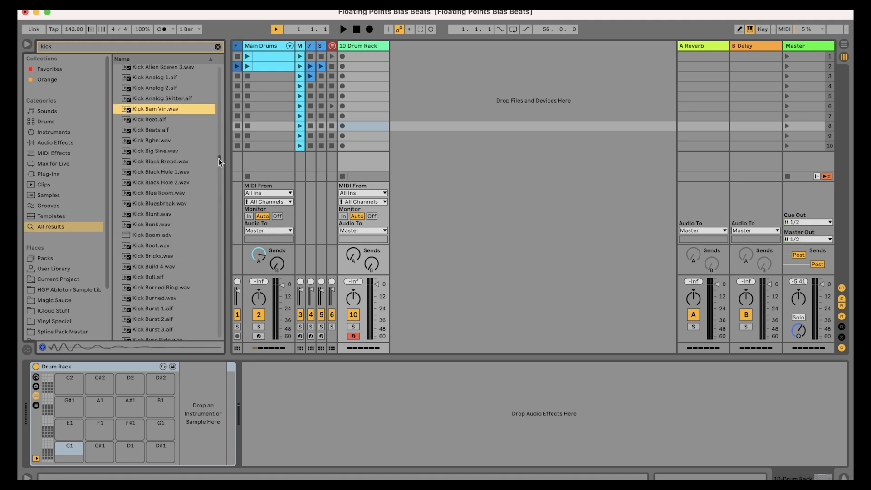
key("Up")
key("Up")
key("Up")
key("shift+Down")
key("shift+Down")
key("shift+Down")
key("shift+Down")
key("shift+Down")
key("shift+Down")
key("shift+Down")
key("shift+Down")
key("shift+Down")
key("shift+Down")
key("shift+Down")
key("shift+Down")
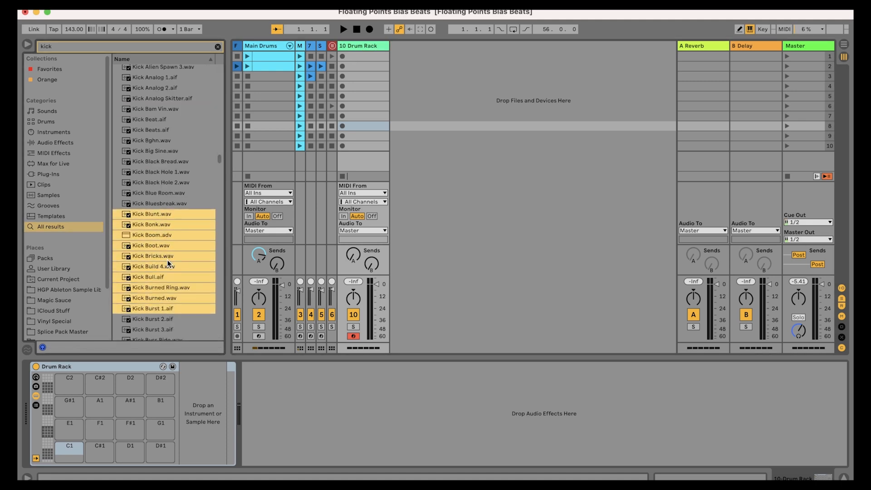
left_click_drag(168, 262, 70, 448)
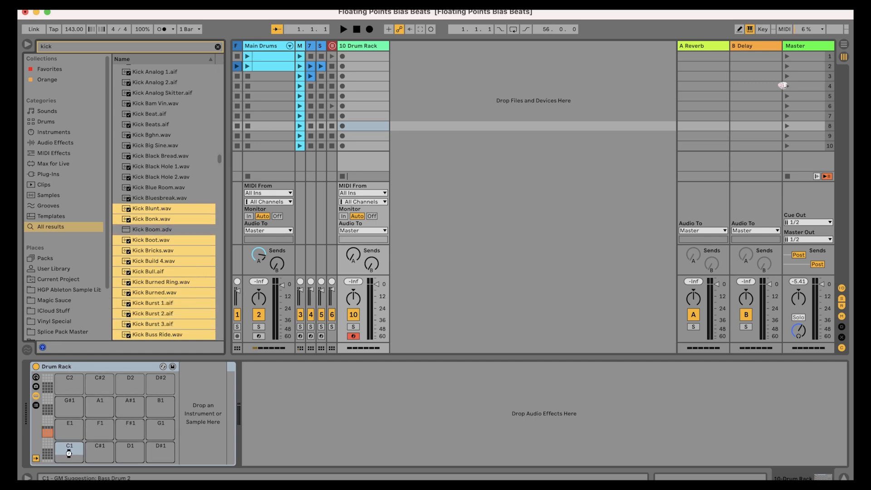
left_click_drag(70, 452, 69, 452)
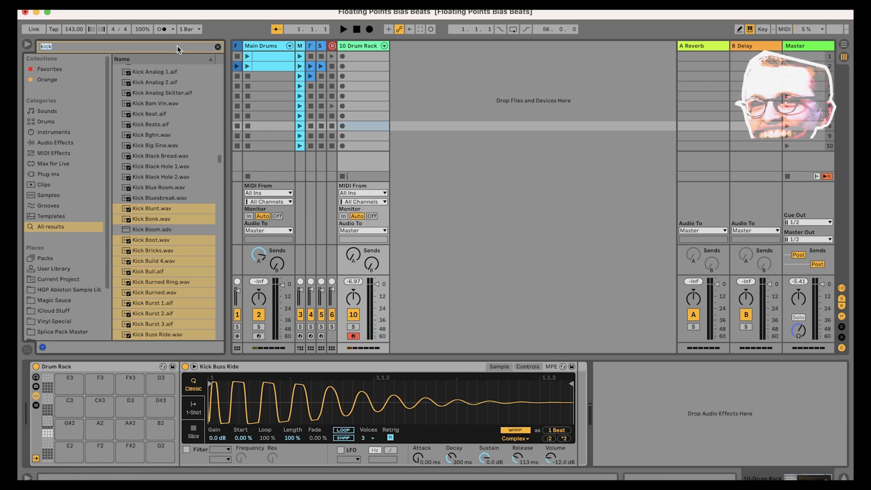
Search for "shaker" and load AB_Shakers105-01 to -04, DS_ShakerCrush145-01 to -03 and RE Shaker 4 onto free Drum Rack pads
type("shaker")
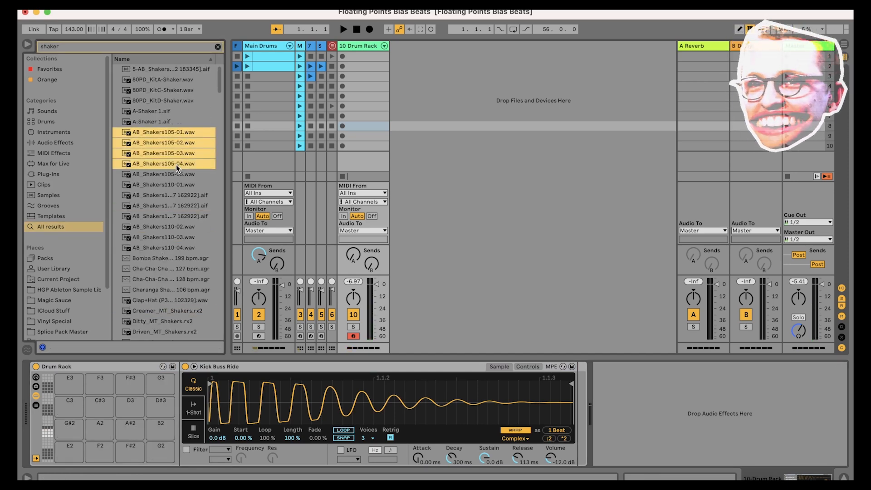
left_click_drag(74, 426, 74, 427)
scroll(221, 108, "down", 5)
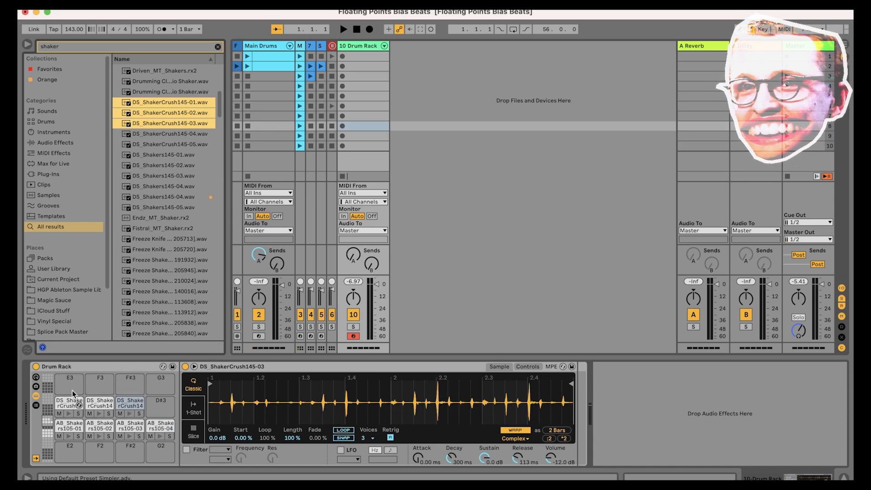
left_click(180, 270)
left_click_drag(220, 97, 219, 124)
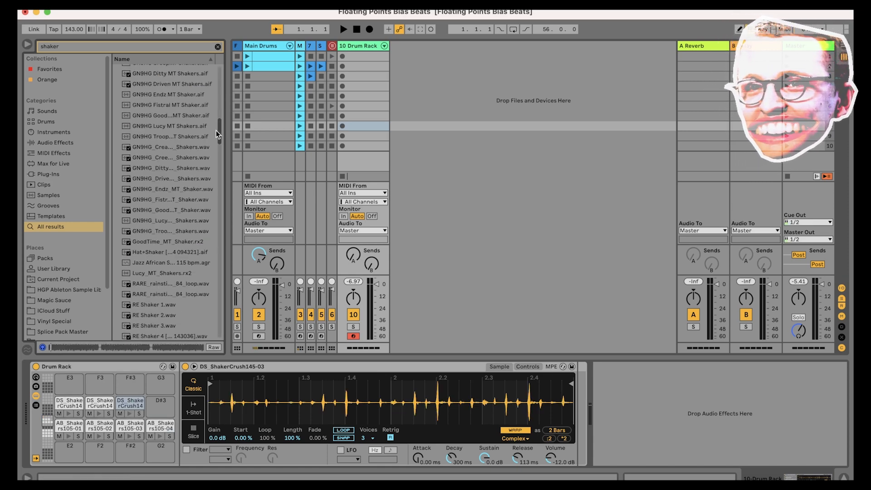
left_click(153, 254)
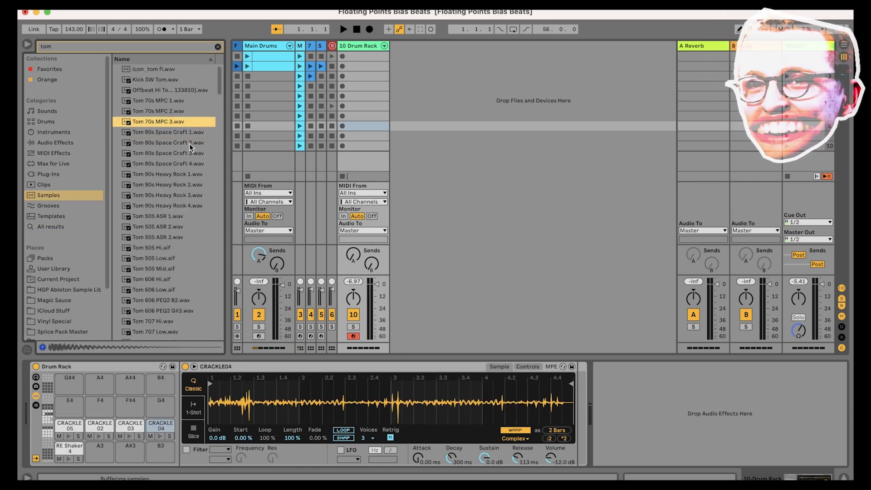
Load the tom samples from Tom 70s MPC 1.wav to Tom 606 Hi.aif onto free Drum Rack pads
key("shift+Down")
key("shift+Down")
key("shift+Down")
key("shift+Down")
key("shift+Down")
key("shift+Down")
key("shift+Down")
key("shift+Down")
key("shift+Down")
key("shift+Down")
key("shift+Down")
key("shift+Down")
key("shift+Down")
key("shift+Down")
key("shift+Down")
key("shift+Down")
key("shift+Down")
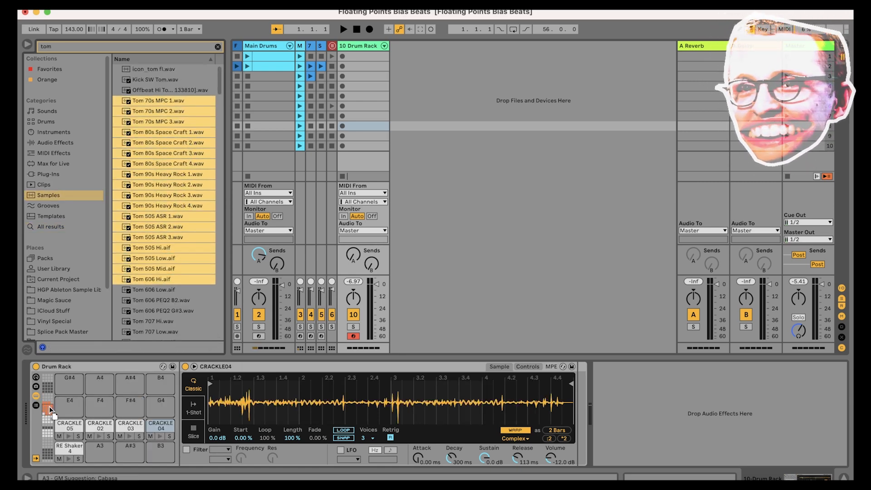
Search all results for "buchla" and place Buchla Easel samples.mp3 as a clip on a new audio track
left_click(261, 46)
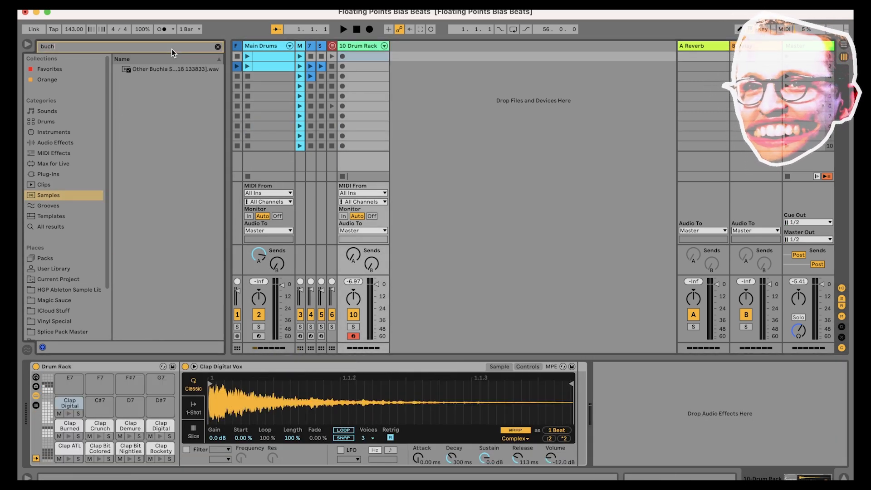
left_click(51, 227)
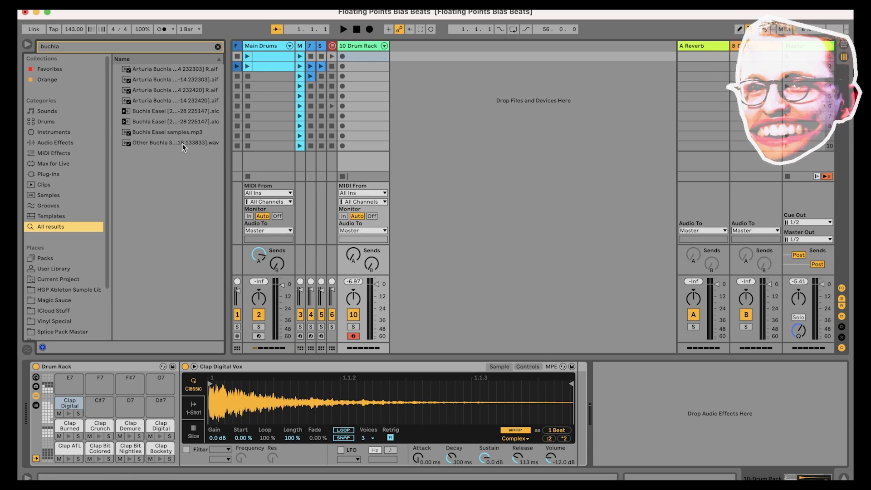
left_click_drag(172, 132, 439, 116)
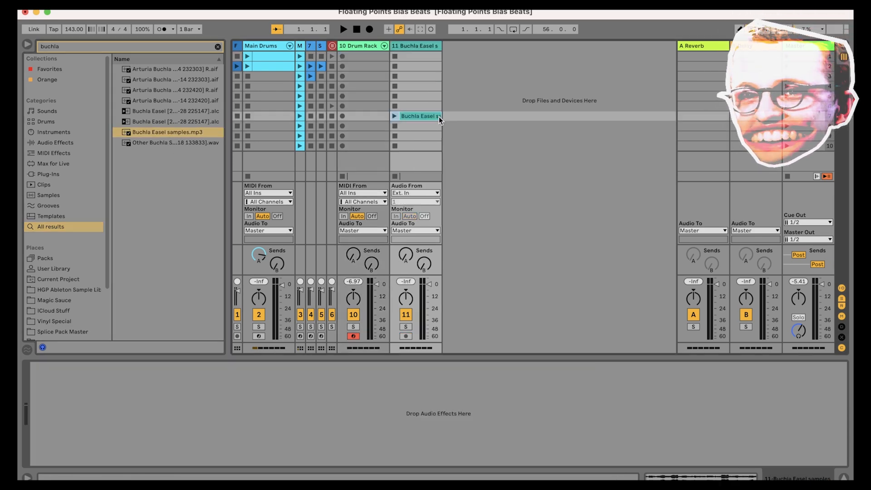
Play the Buchla Easel clip with its track soloed and lower the clip gain to -2.22 dB
left_click(395, 115)
left_click(405, 326)
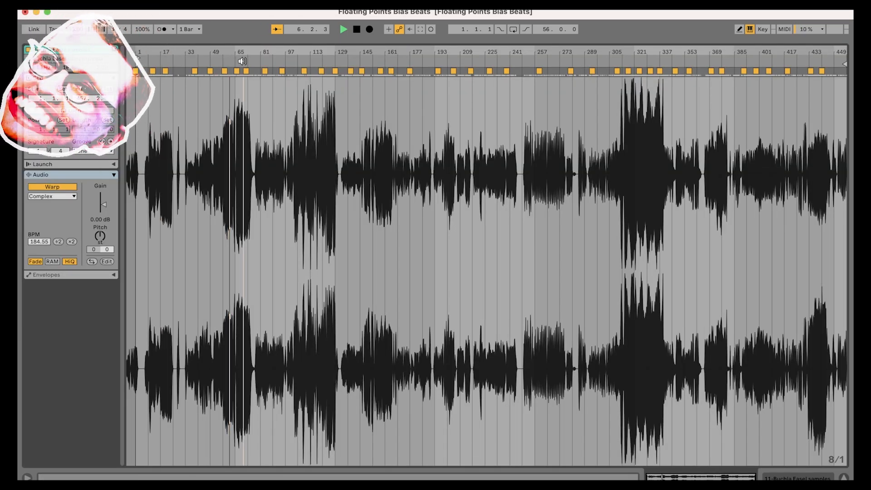
left_click_drag(100, 204, 100, 207)
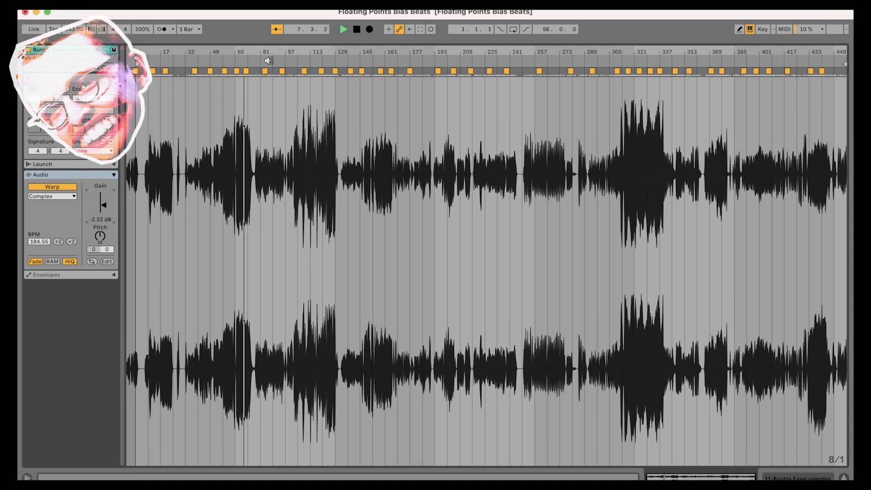
Set the global launch quantization to None
left_click(161, 30)
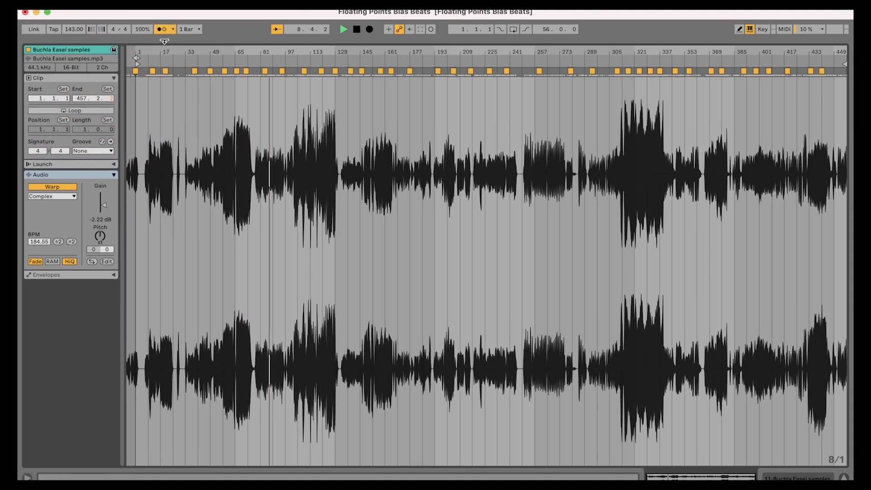
left_click(161, 30)
left_click(188, 29)
left_click(187, 35)
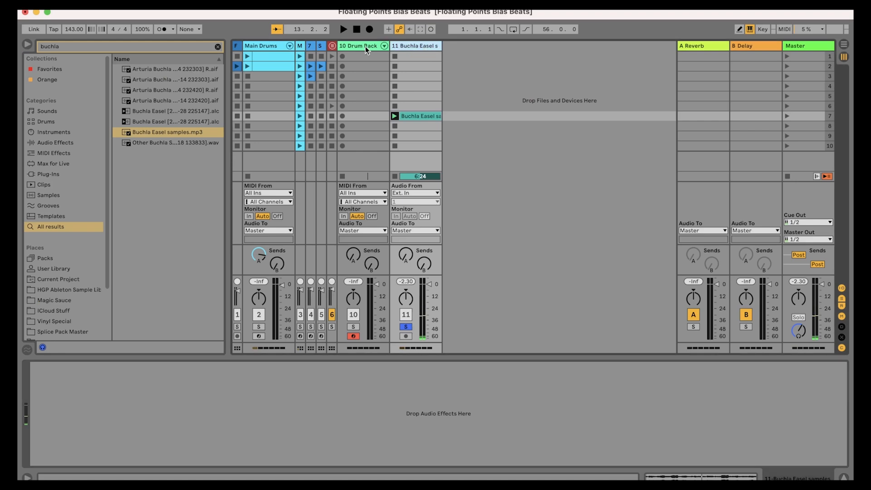
Load the Buchla Easel clip into the Drum Rack and map its sample Start to Macro 1 for all sibling pads
left_click(361, 47)
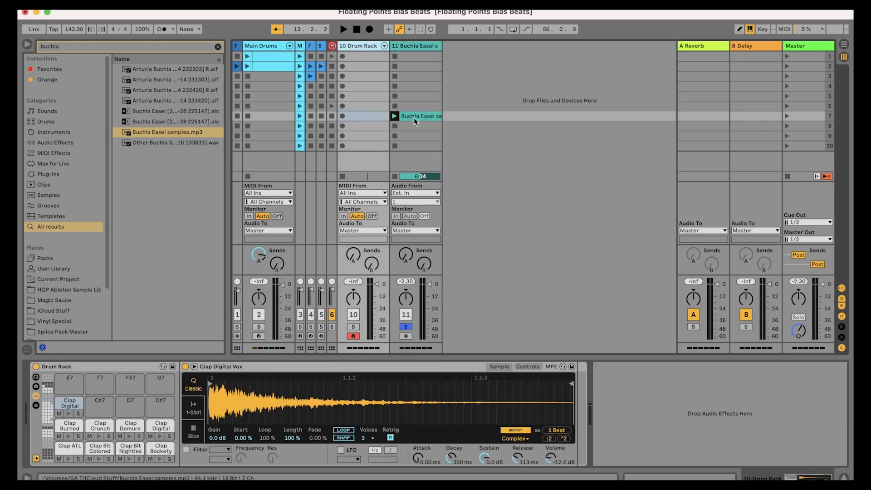
left_click_drag(425, 115, 69, 382)
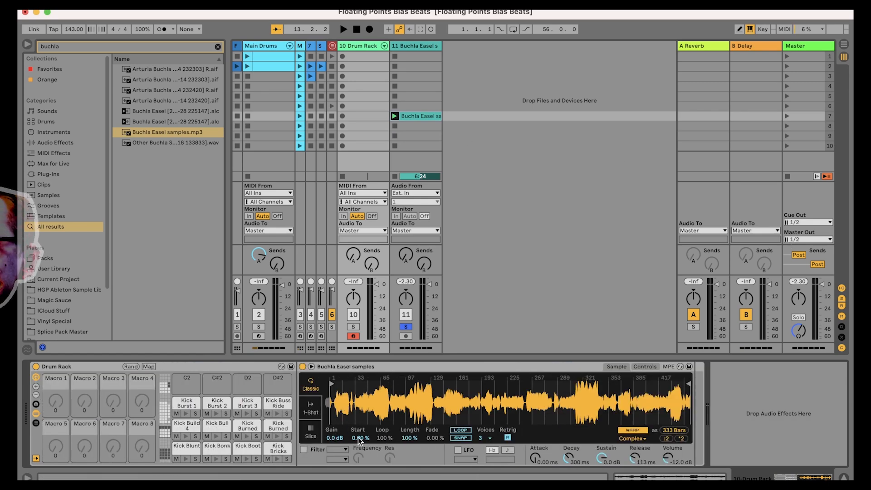
right_click(359, 439)
left_click(400, 309)
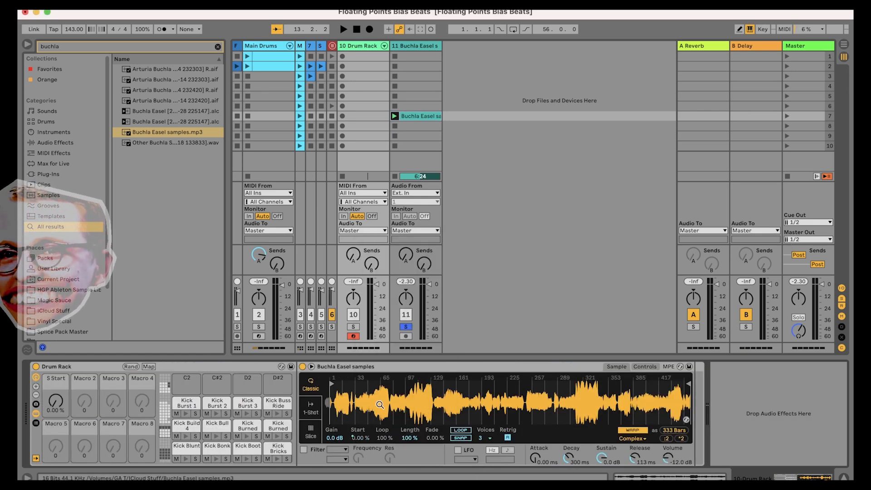
right_click(357, 439)
left_click(384, 434)
Map the sample Length to Macro 2 for all sibling pads
right_click(384, 436)
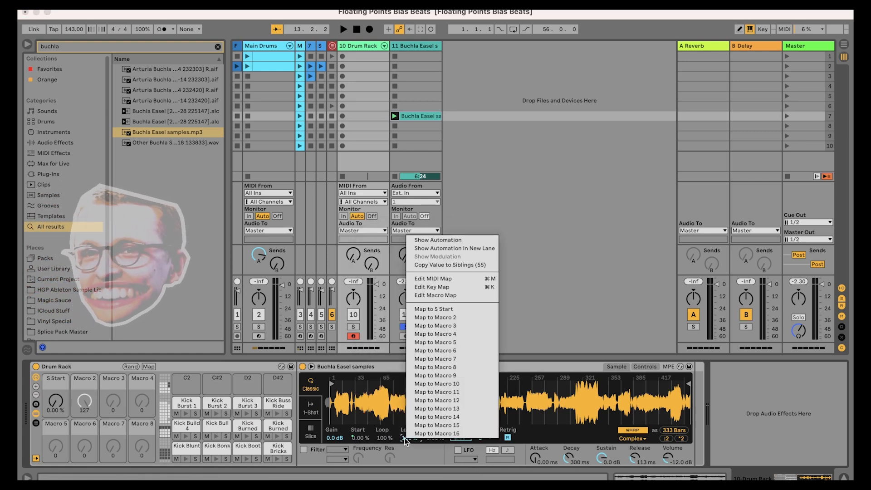
left_click(448, 320)
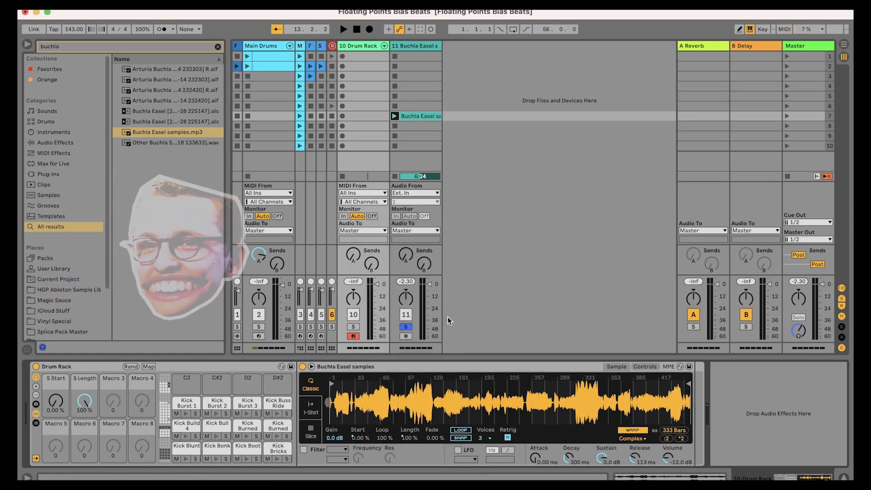
right_click(409, 438)
left_click(419, 435)
Map the sample's Transpose control to Macro 3 for all sibling pads
left_click(644, 367)
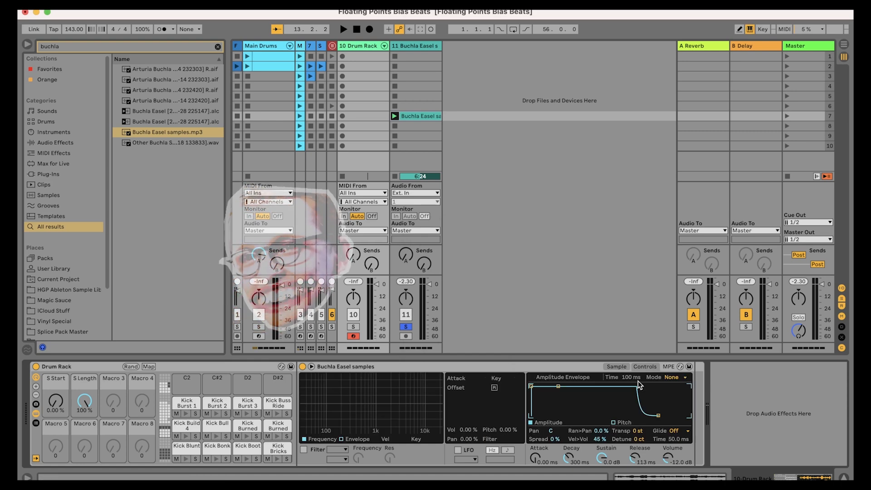
right_click(639, 430)
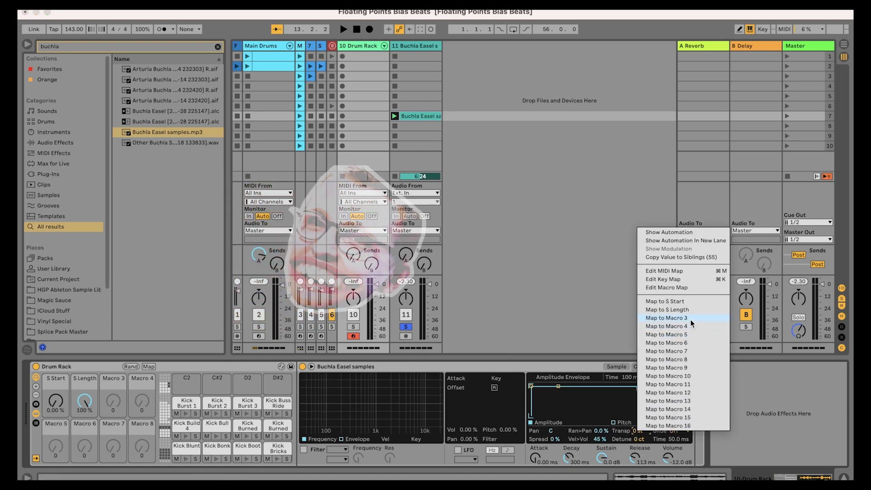
left_click(664, 318)
right_click(639, 431)
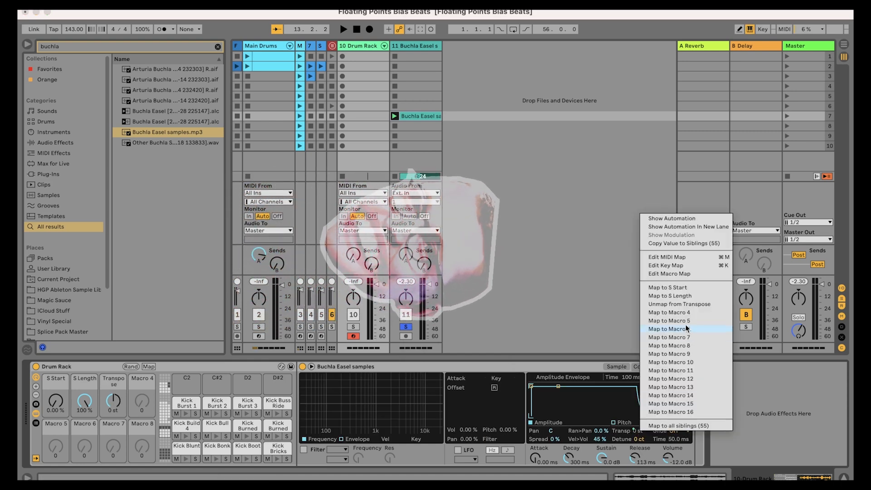
left_click(679, 425)
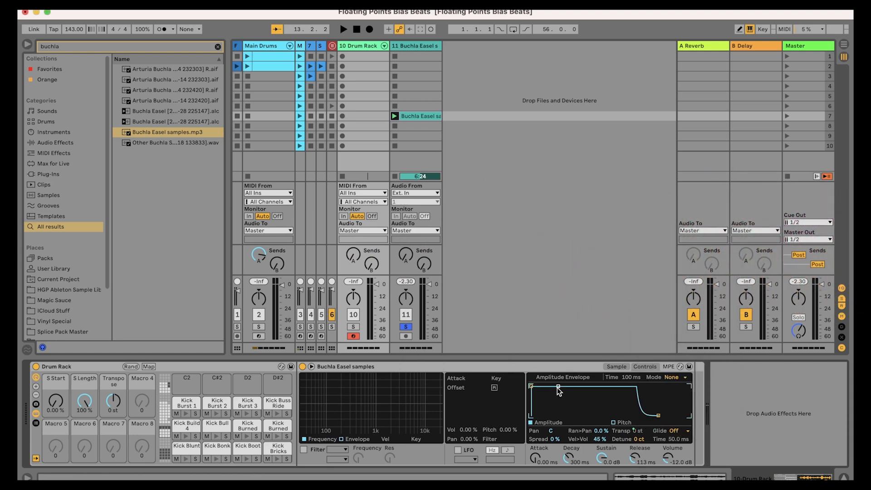
Map the amplitude envelope's Sustain and Decay to Macro 4, extending the Decay mapping to all sibling pads
right_click(606, 463)
left_click(657, 353)
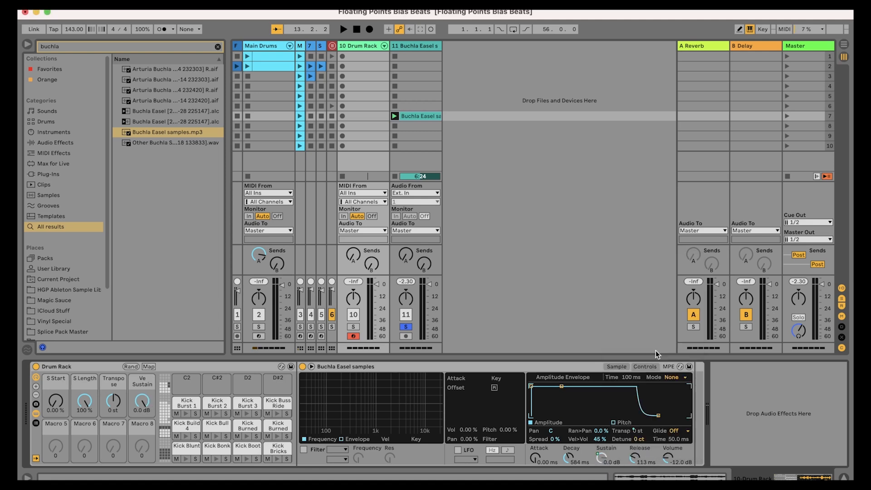
right_click(573, 459)
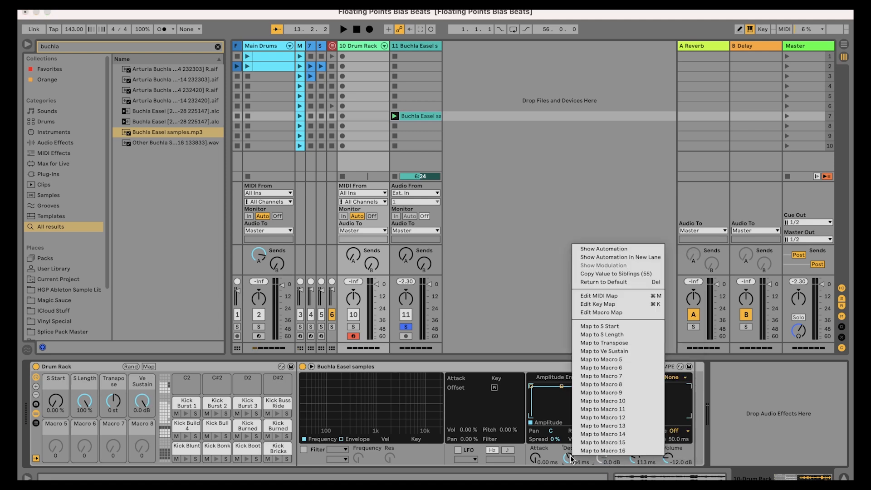
left_click(630, 352)
right_click(569, 461)
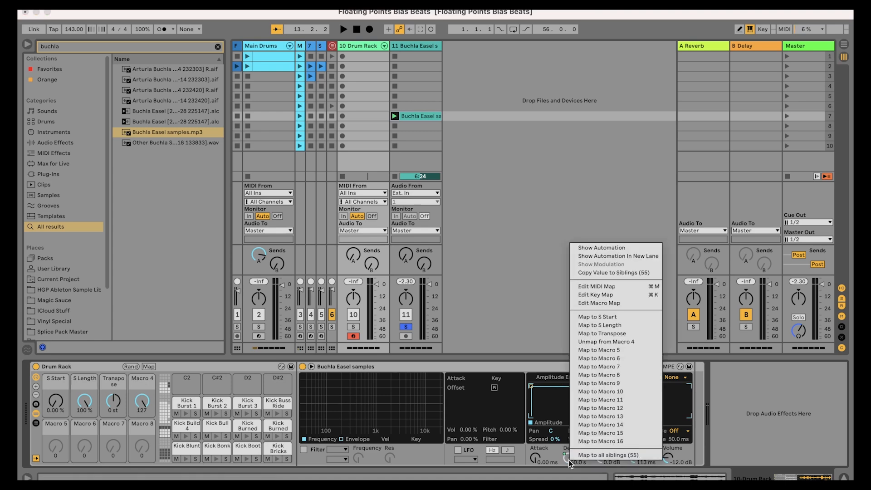
left_click(604, 455)
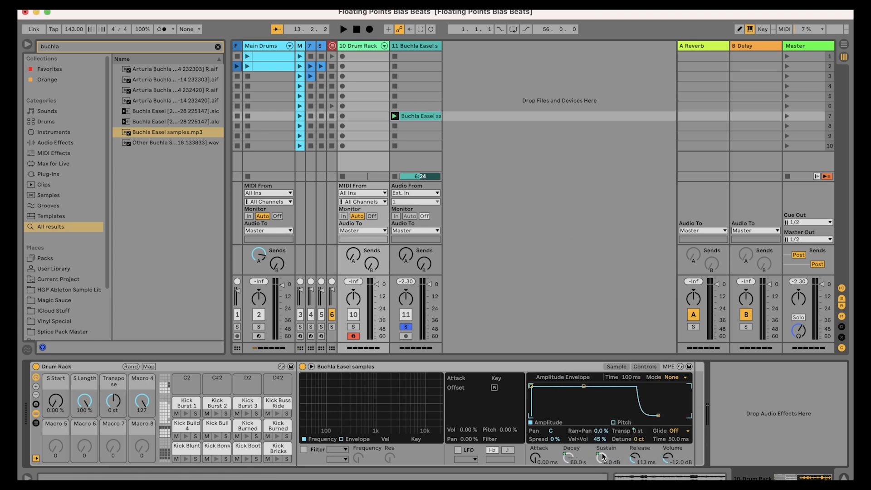
Map the amplitude envelope's Release to Macro 4 for all sibling pads
right_click(641, 463)
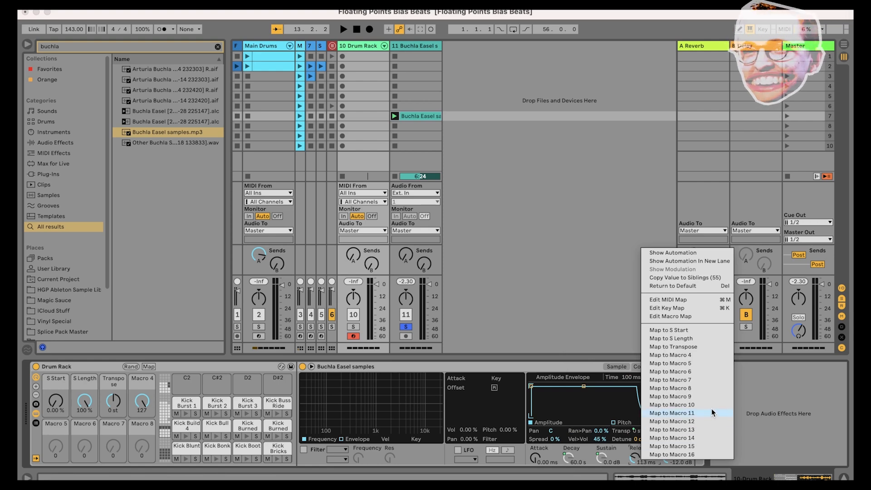
left_click(707, 359)
right_click(638, 460)
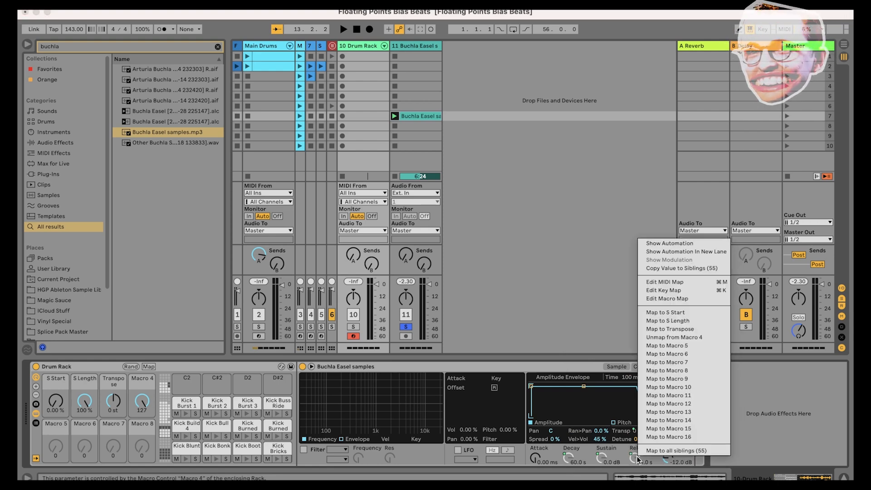
left_click(673, 450)
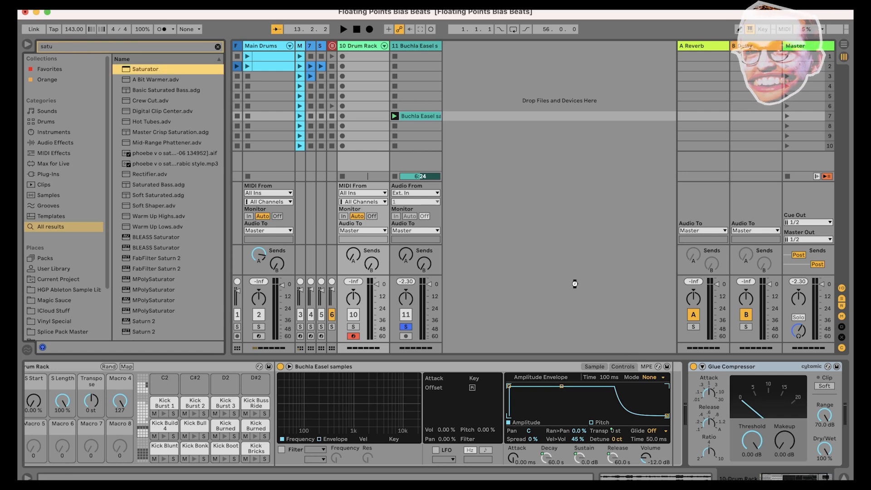
Add a Saturator after the Glue Compressor on the Drum Rack track
left_click_drag(575, 284, 608, 451)
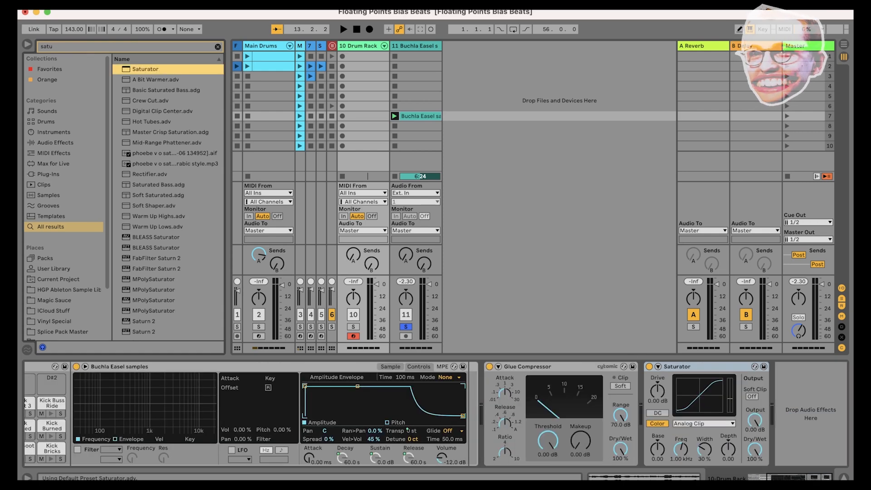
Set the Glue Compressor's Threshold to -10.8 dB and Range to 7.11 dB, and add an EQ Eight after the Saturator
left_click_drag(505, 395, 505, 384)
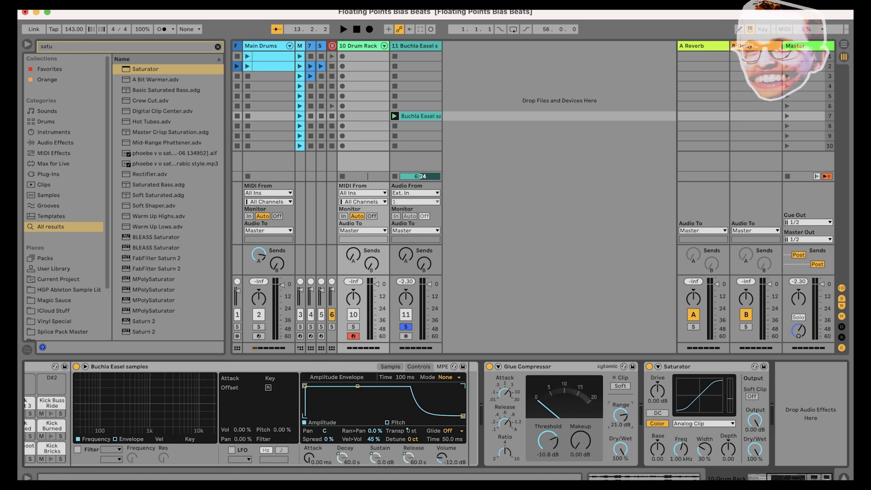
left_click(798, 477)
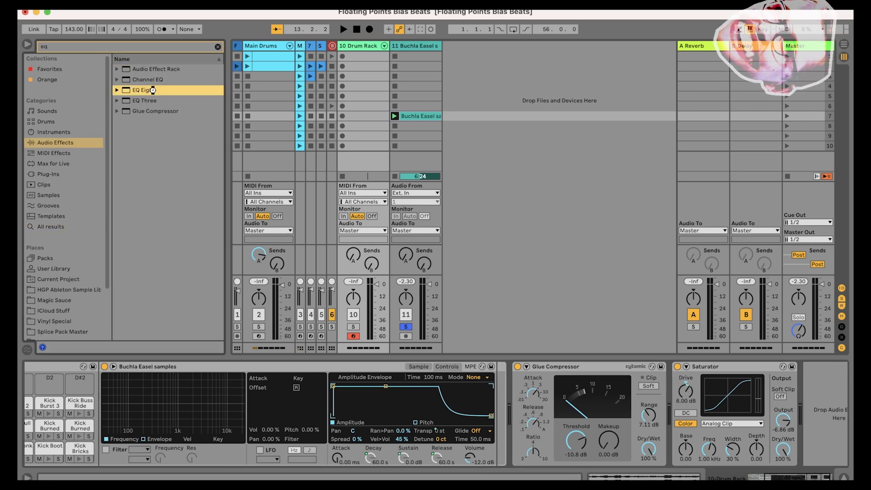
double_click(152, 90)
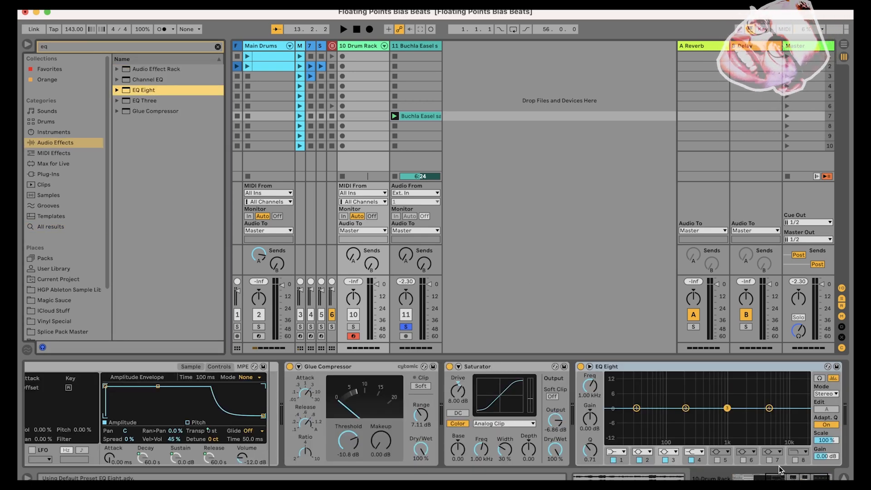
Raise the Drum Rack track's send to the A Reverb return to about -11.7 dB
left_click(362, 47)
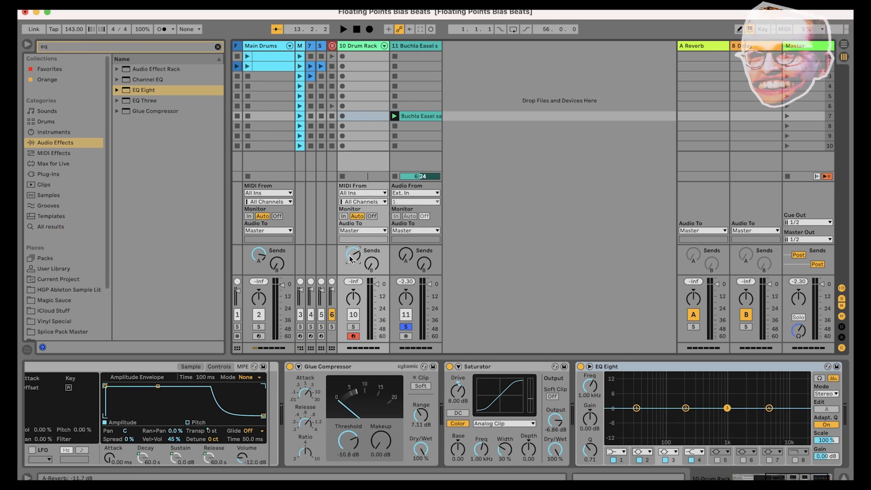
left_click(711, 47)
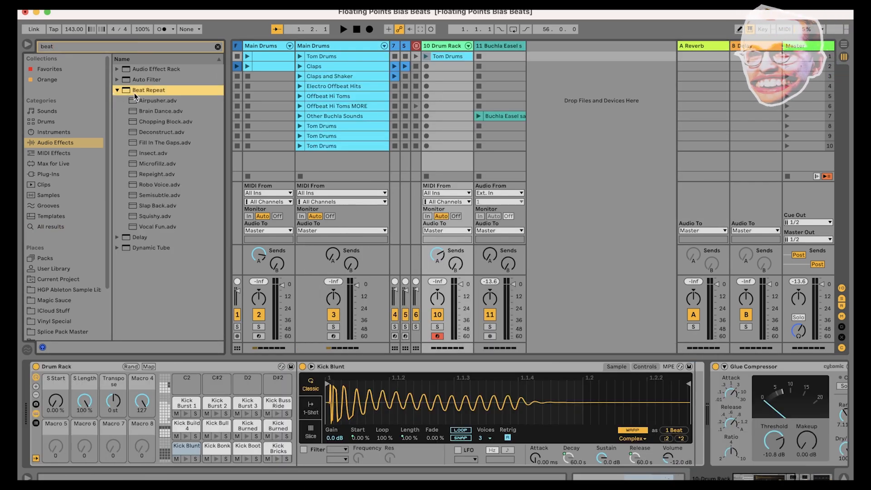
Add all the Beat Repeat presets, from Airpusher to Vocal Fun, after EQ Eight on the Drum Rack track
double_click(164, 142)
double_click(153, 153)
left_click(162, 168)
double_click(162, 168)
double_click(159, 175)
double_click(159, 186)
double_click(158, 195)
double_click(158, 206)
double_click(157, 217)
double_click(157, 226)
left_click(775, 476)
left_click_drag(776, 476, 764, 476)
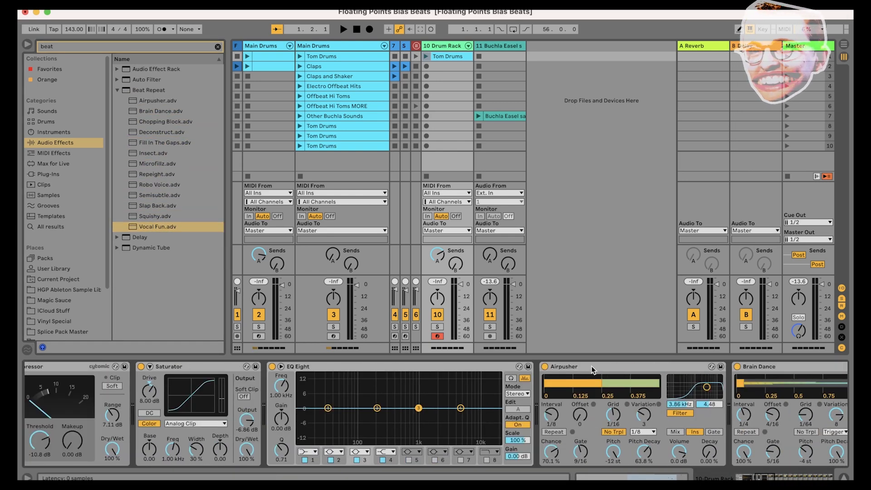
Fold EQ Eight and the Beat Repeat presets in the device chain so each takes minimal space
double_click(592, 368)
double_click(598, 367)
double_click(610, 368)
double_click(621, 368)
double_click(630, 368)
double_click(653, 368)
double_click(676, 368)
double_click(742, 369)
double_click(737, 368)
double_click(751, 368)
Add Echo, a second Glue Compressor and a second Saturator after the folded Beat Repeat presets
left_click(167, 47)
left_click_drag(153, 84, 832, 385)
key("super+f")
type("glue")
left_click_drag(155, 79, 660, 404)
left_click(85, 366)
key("Delete")
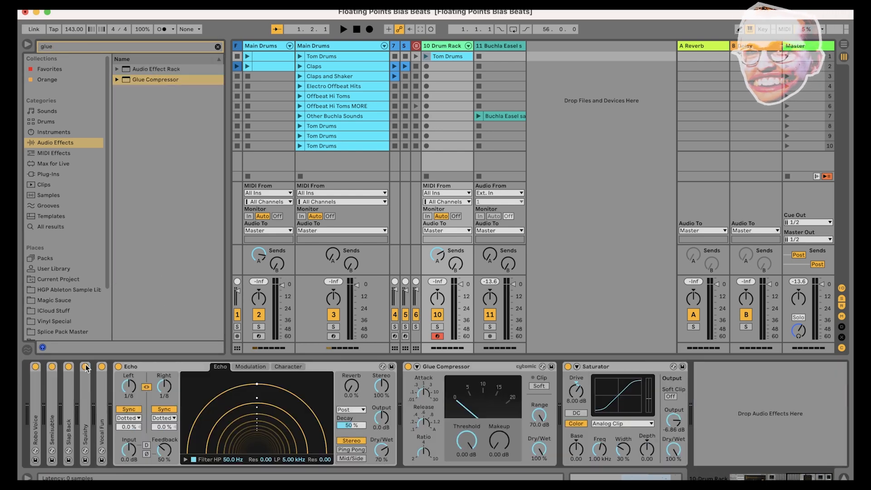
Add a second EQ Eight at the end of the Drum Rack track's effect chain
left_click(112, 46)
type("eq")
double_click(146, 88)
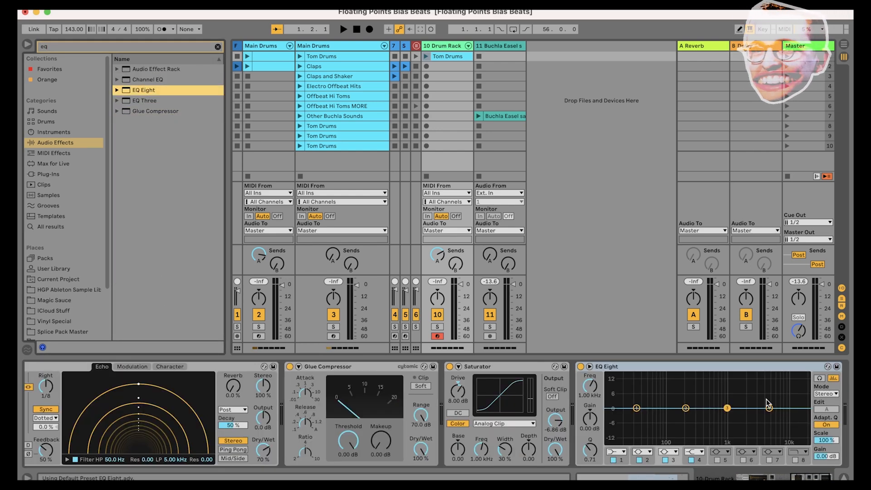
Group the audio effects from the first Glue Compressor to the last EQ Eight into an Audio Effect Rack
scroll(753, 365, "left", 6)
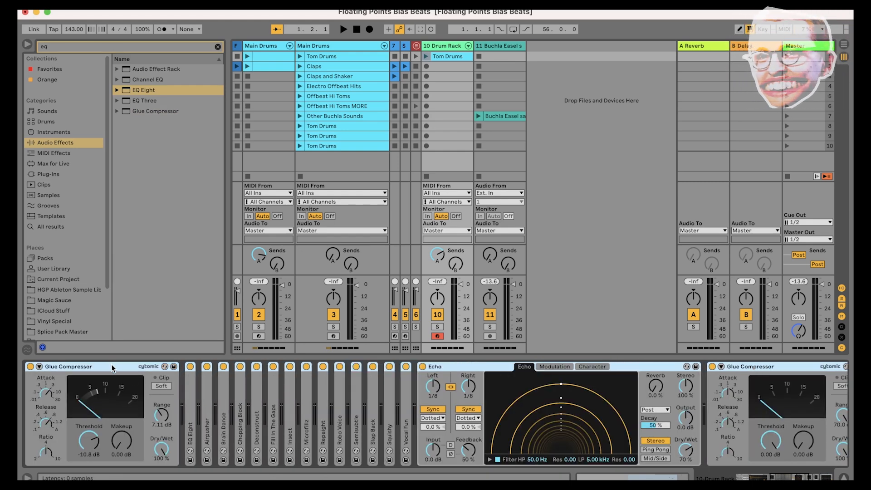
right_click(111, 367)
left_click(132, 409)
scroll(254, 376, "left", 4)
Map the Device On switches of the folded EQ Eight and every Beat Repeat preset, each to its own rack macro
left_click(360, 367)
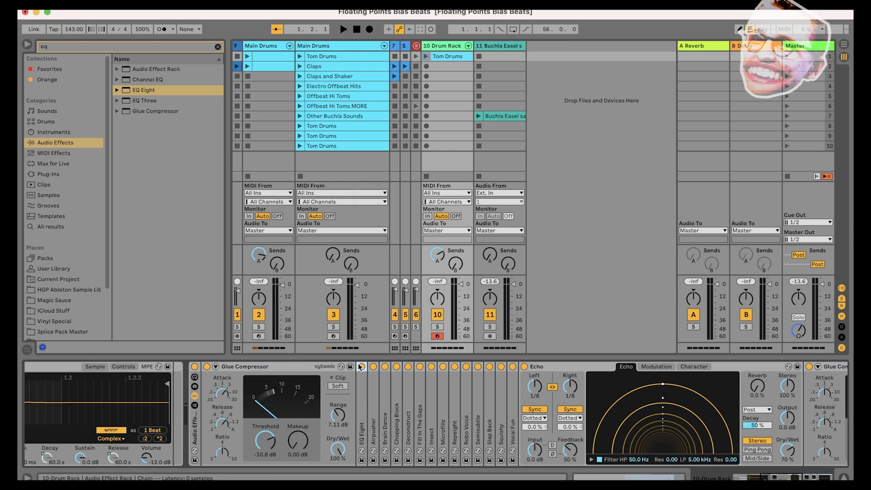
right_click(362, 367)
left_click(383, 237)
right_click(490, 367)
left_click(515, 245)
right_click(503, 366)
left_click(526, 253)
right_click(513, 367)
left_click(562, 261)
right_click(526, 366)
left_click(558, 270)
right_click(537, 366)
left_click(569, 278)
right_click(549, 367)
left_click(581, 286)
right_click(560, 366)
left_click(592, 293)
right_click(572, 367)
left_click(603, 301)
right_click(583, 367)
left_click(615, 309)
right_click(595, 366)
left_click(626, 317)
right_click(607, 367)
left_click(635, 325)
right_click(619, 366)
left_click(644, 333)
right_click(630, 366)
left_click(656, 343)
Map Echo's Dry/Wet to a rack macro, turn off its left Sync and map the left delay time to another macro
scroll(633, 433, "right", 4)
right_click(743, 451)
left_click(798, 440)
left_click(531, 409)
right_click(526, 388)
left_click(564, 378)
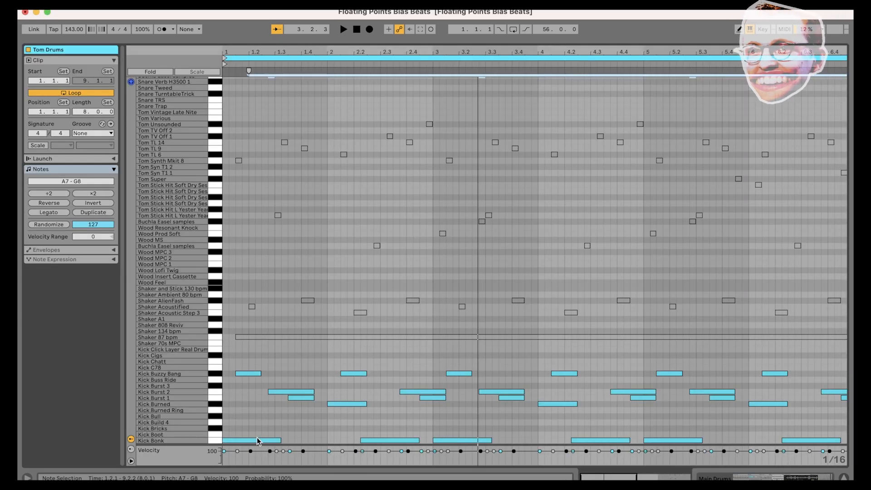
Examine the Kick Bonk, Kick Burned, Kick Burst 1 and Kick Burst 2 notes in the Tom Drums clip one by one
left_click(257, 441)
left_click(380, 440)
left_click(359, 403)
left_click(307, 398)
left_click(295, 392)
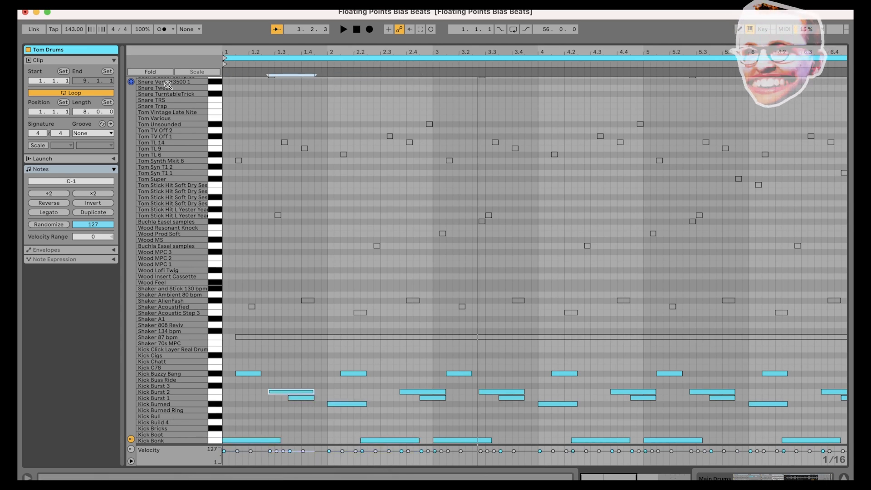
Play the Tom Drums clip with the metronome on and raise the Drum Rack's S Start macro to 19.7 %
left_click(161, 30)
key("space")
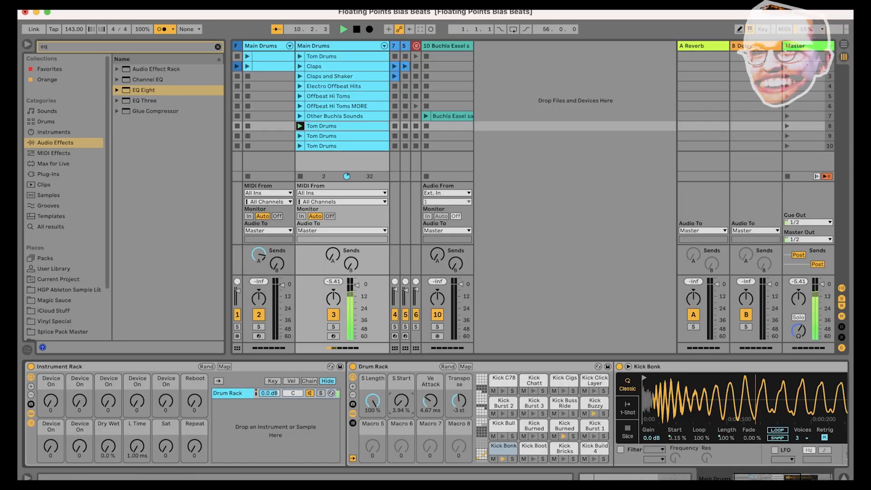
left_click_drag(401, 401, 401, 394)
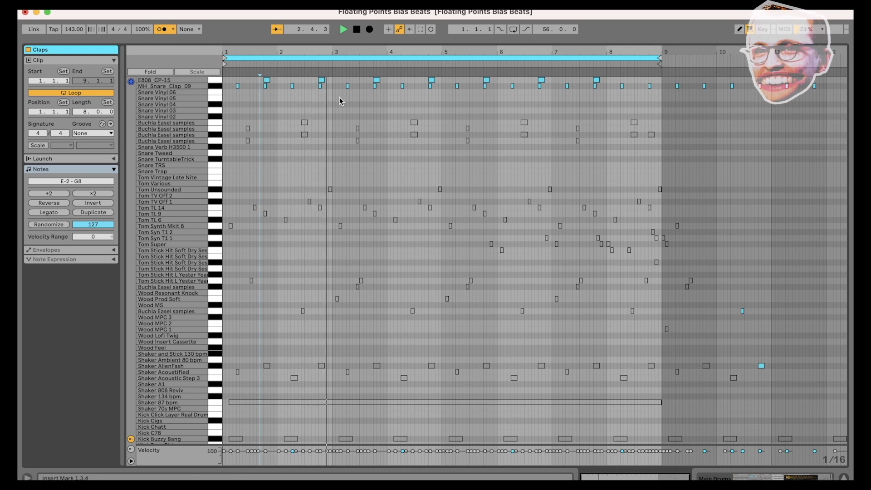
Turn the grid off in the Claps clip and activate all its kick notes
right_click(447, 131)
left_click(476, 287)
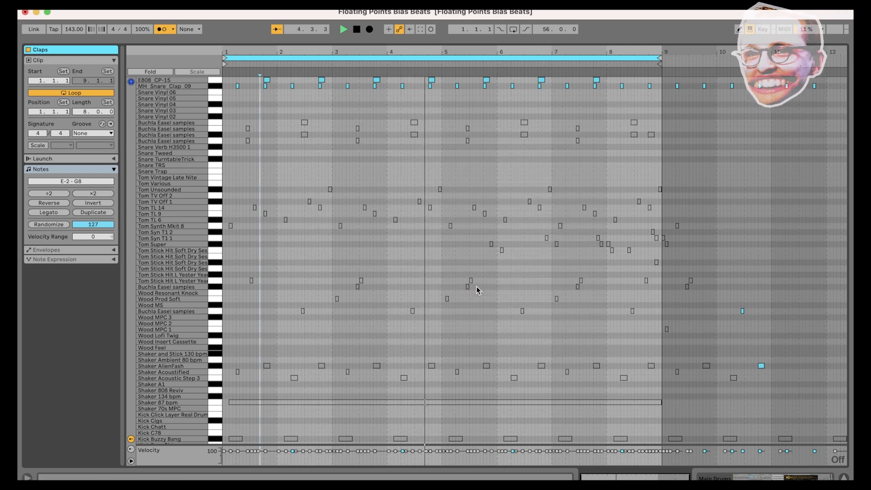
left_click(541, 80)
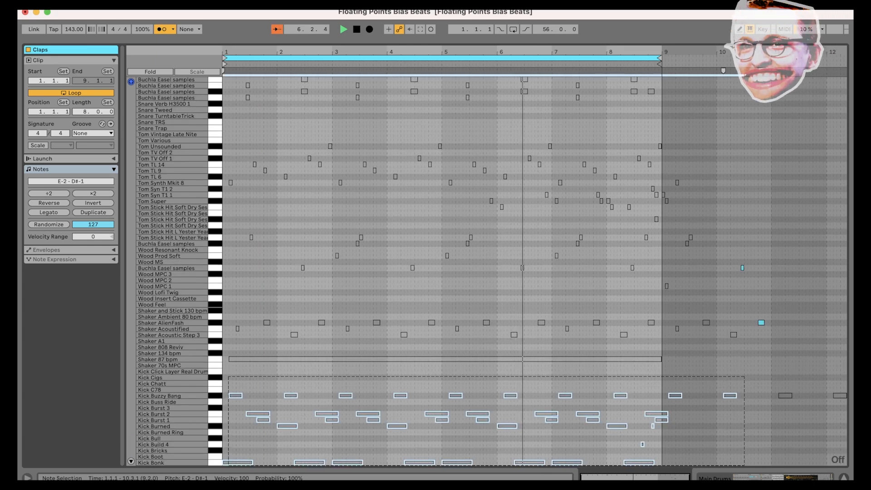
left_click_drag(744, 465, 739, 479)
key("0")
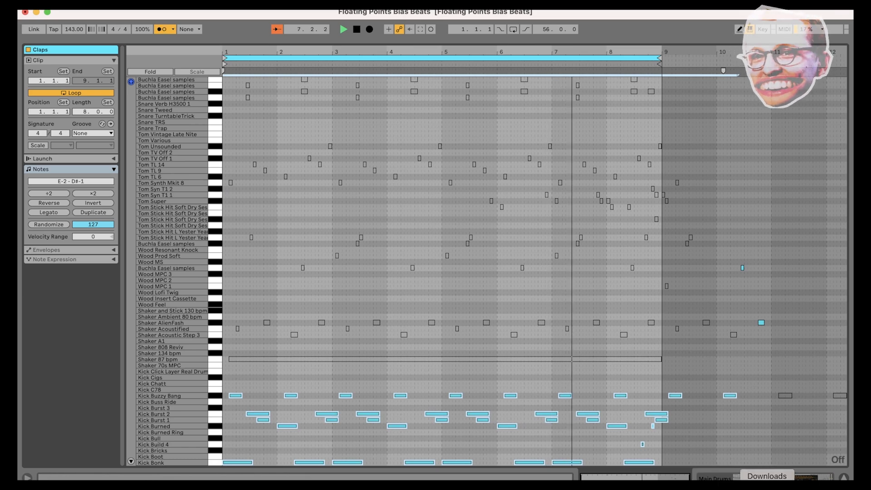
Activate the Claps clip's tom notes and audition the Tom TL 14, Tom Syn T1 2 and Tom TL 9 rows
scroll(453, 272, "up", 3)
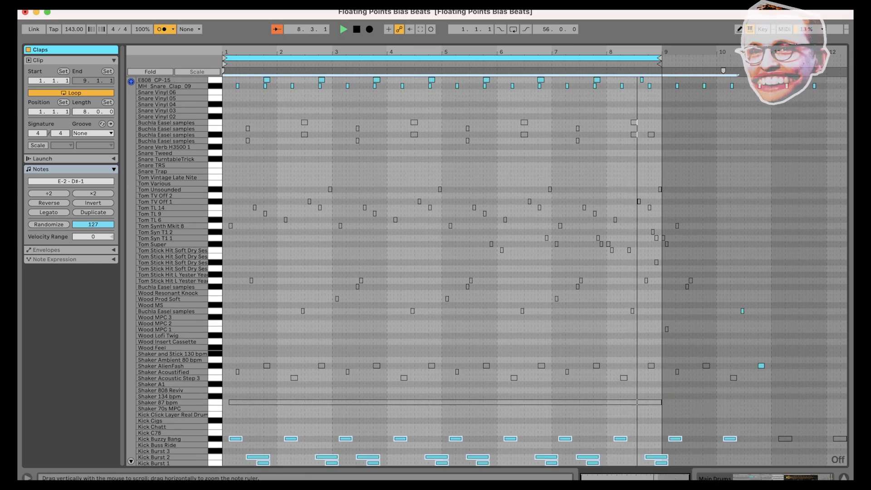
left_click(691, 171)
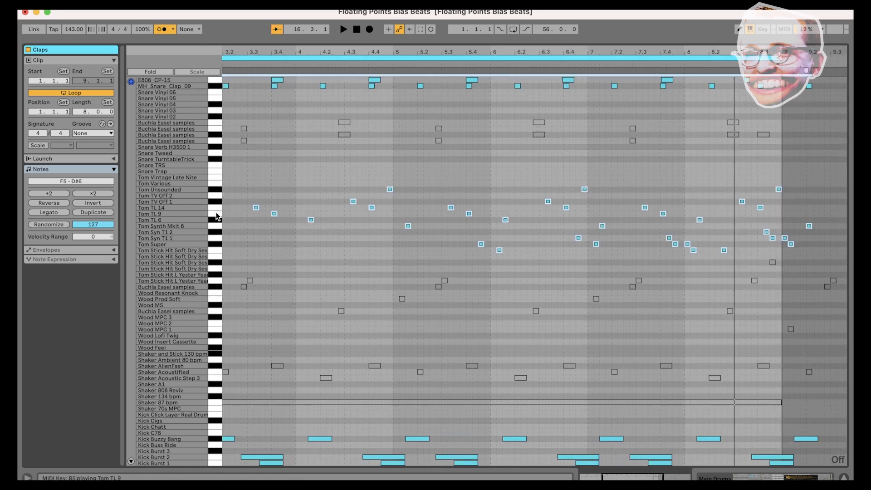
left_click(215, 208)
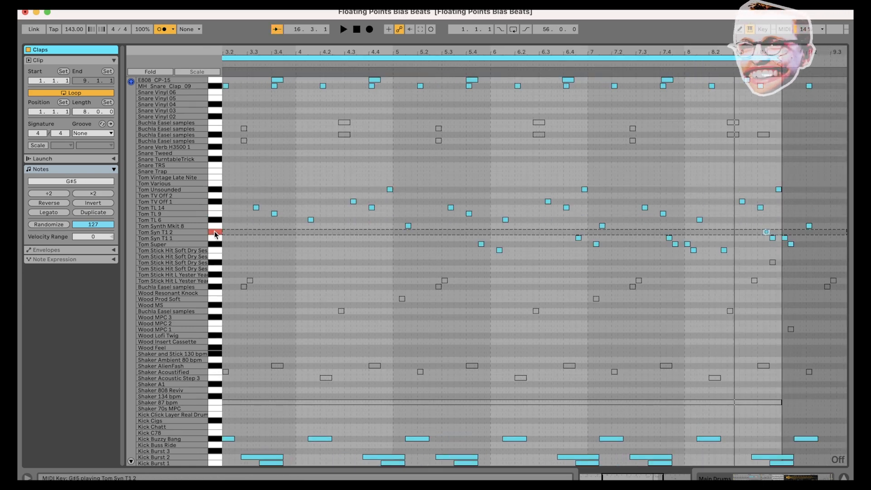
left_click(213, 231)
left_click(213, 212)
During playback, set the clip's grid to 1/16 and activate the long Shaker 87 bpm note
key("space")
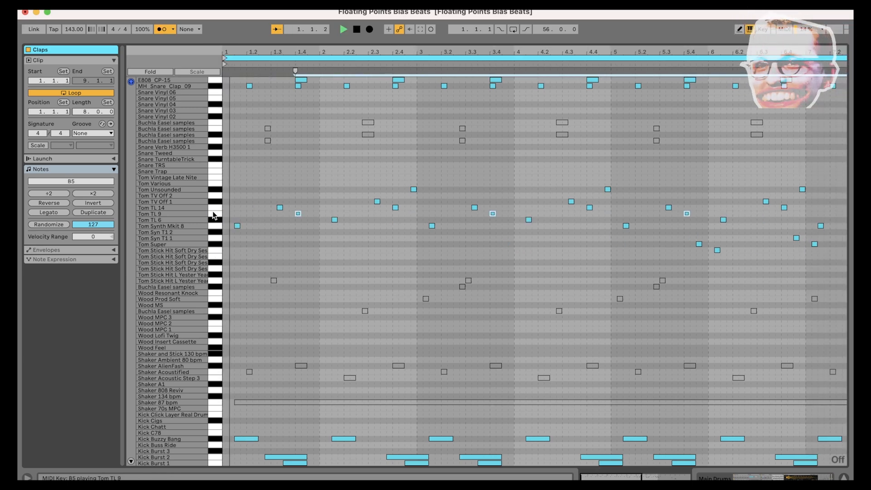
right_click(307, 272)
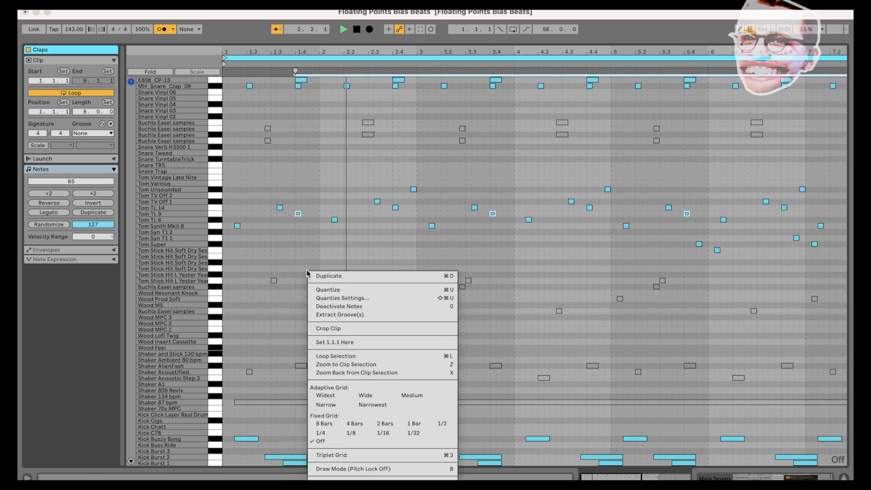
left_click(388, 436)
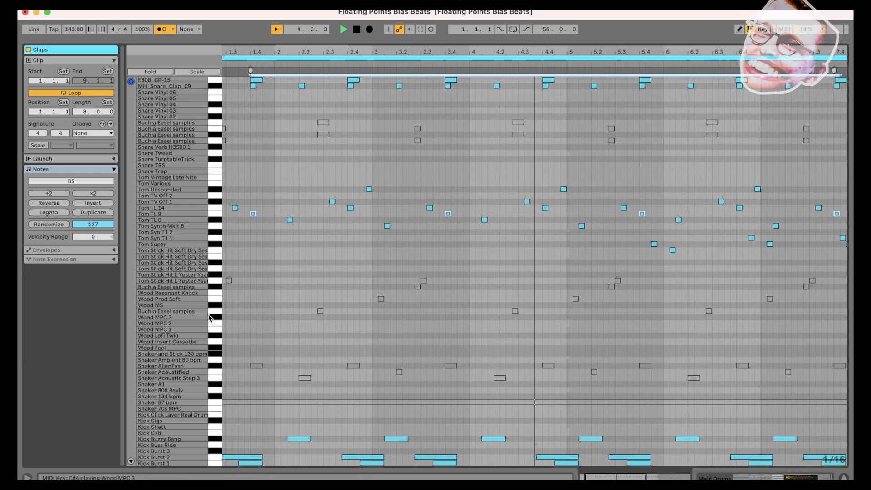
left_click(271, 404)
key("0")
key("space")
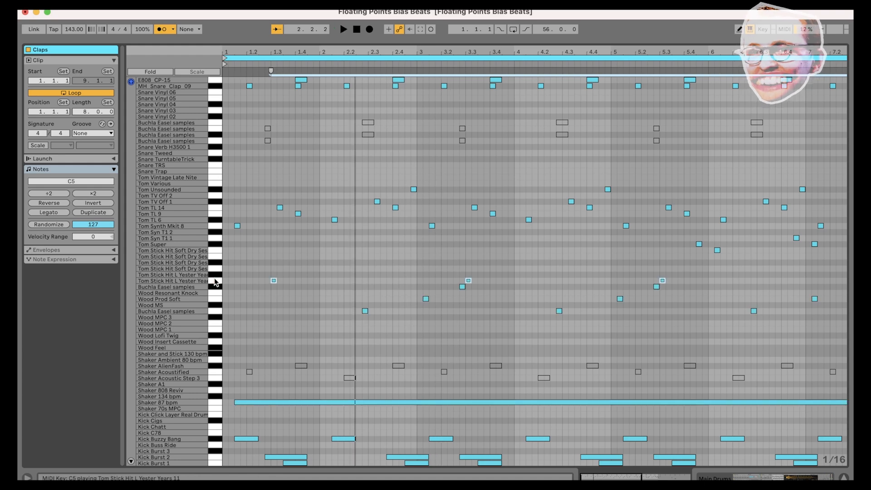
Activate the Tom Stick Hit, wood and lower Buchla notes, and show the Wood Prod Soft pad's sample in the Drum Rack
key("0")
left_click(215, 299)
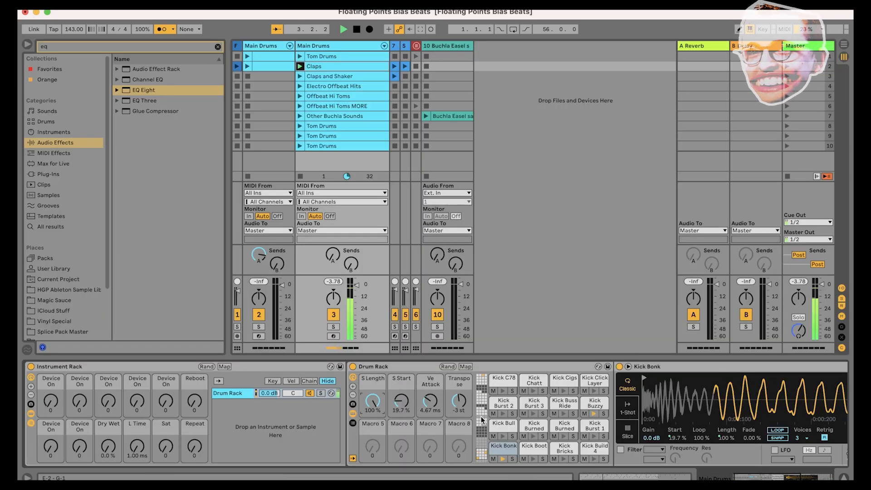
left_click(483, 419)
left_click(502, 403)
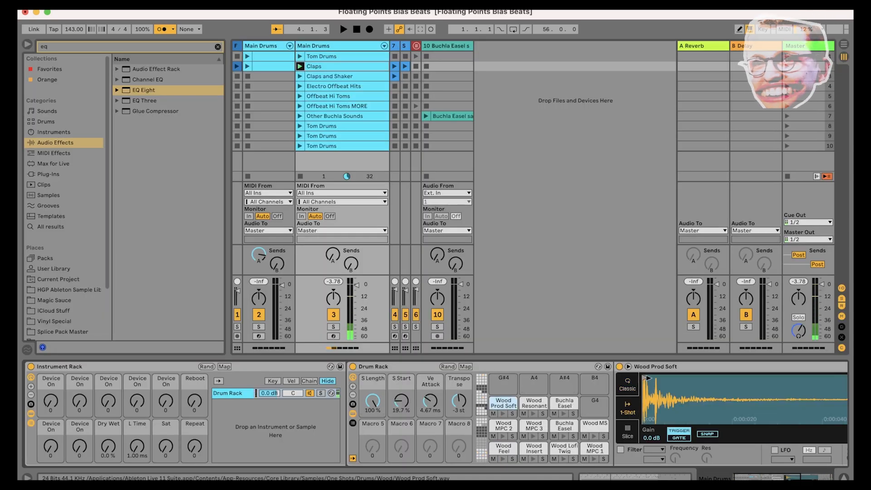
key("space")
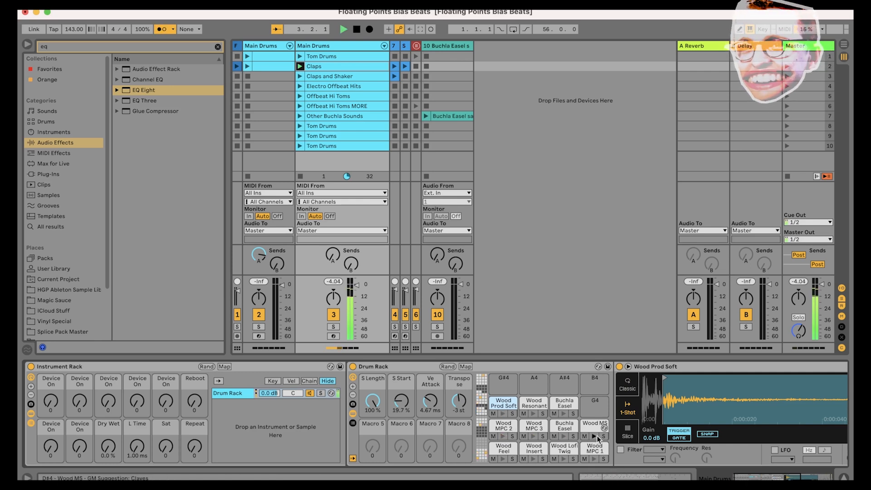
Examine the D4 Buchla Easel pad's waveform up close and audition the sample
left_click(564, 426)
key("space")
mouse_move(788, 403)
left_mouse_down()
mouse_move(788, 390)
mouse_move(789, 402)
mouse_move(774, 404)
left_mouse_up()
left_click_drag(713, 399, 754, 396)
left_click_drag(818, 399, 805, 412)
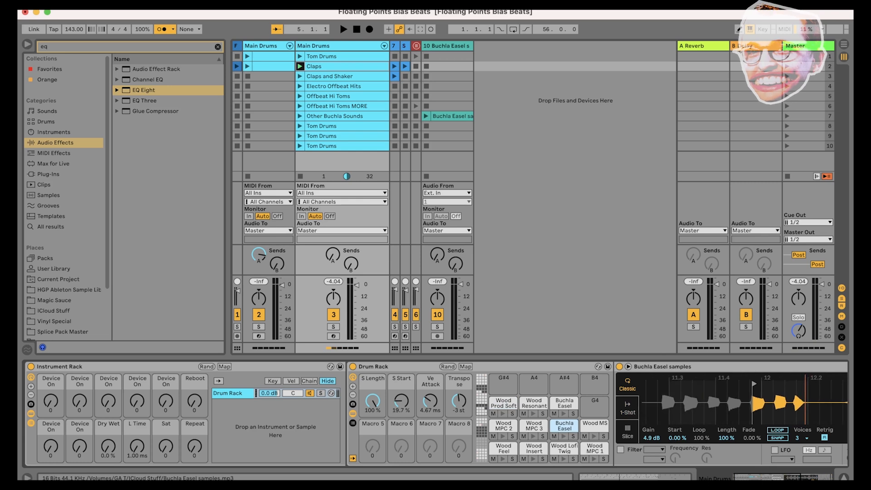
left_click(563, 437)
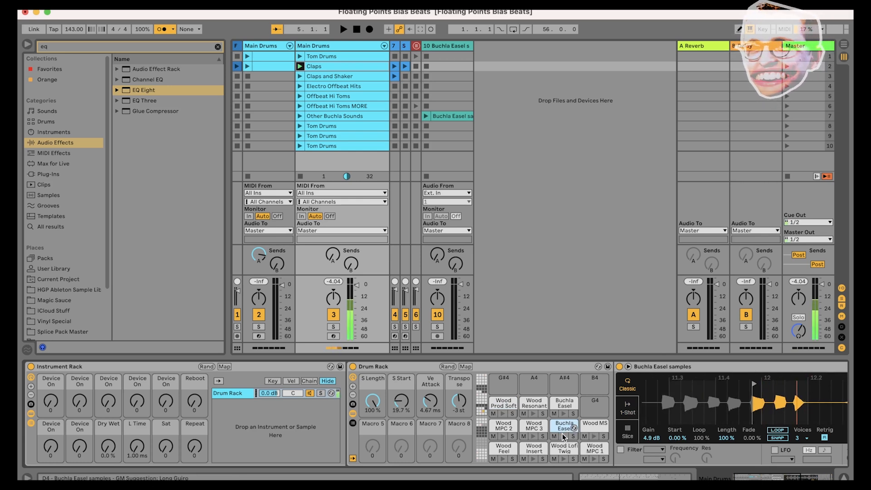
Inspect and audition the Buchla Easel samples on the pads between Snare Verb and Snare Vinyl
left_click(483, 390)
left_click(565, 429)
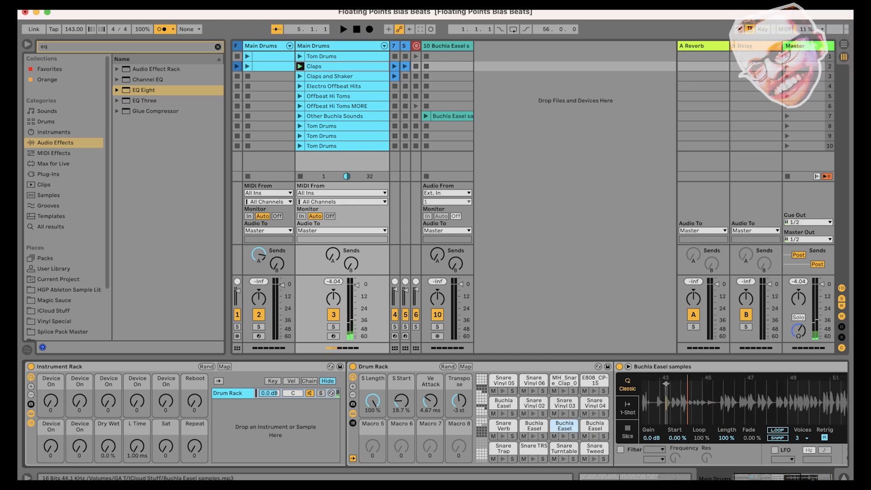
left_click(532, 434)
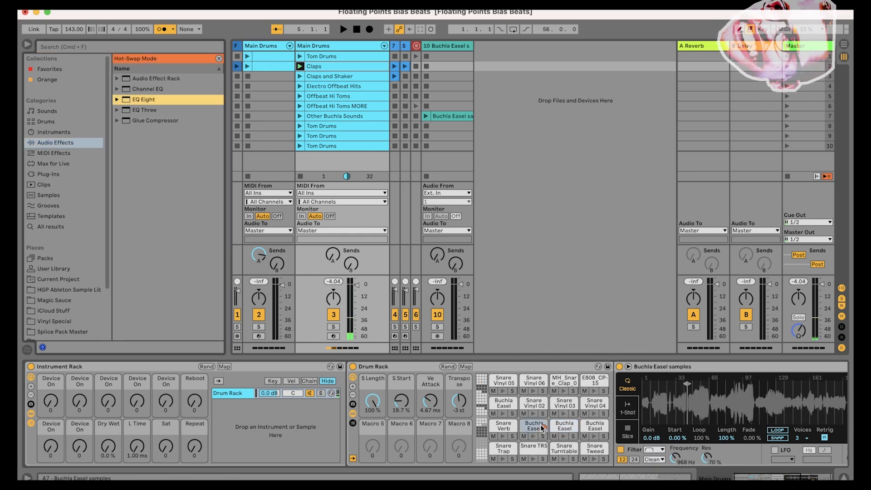
Activate the Buchla Easel notes between A7 and C8 in the Claps clip, and audition the C8 and A7 rows
left_click(635, 478)
left_click_drag(260, 102, 779, 182)
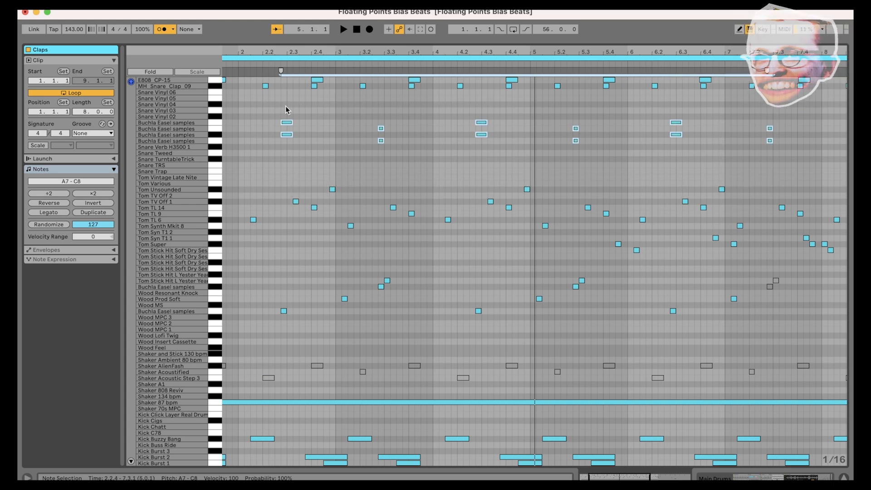
left_click(216, 123)
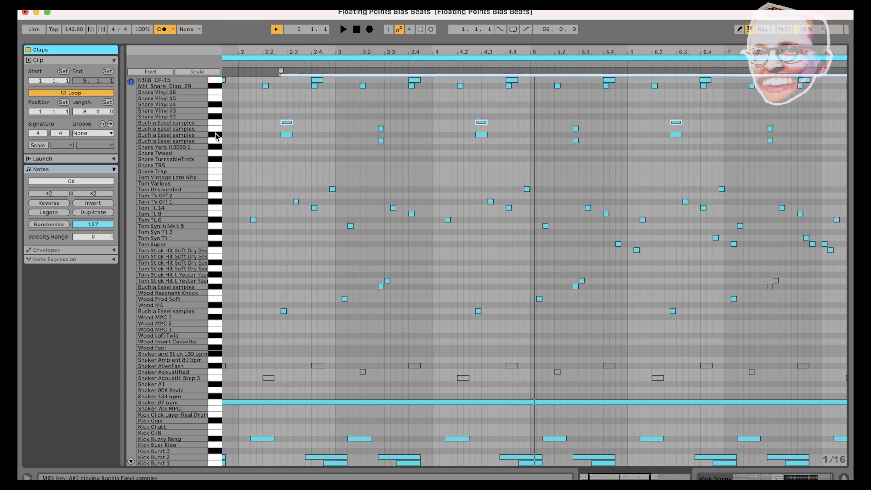
left_click(216, 141)
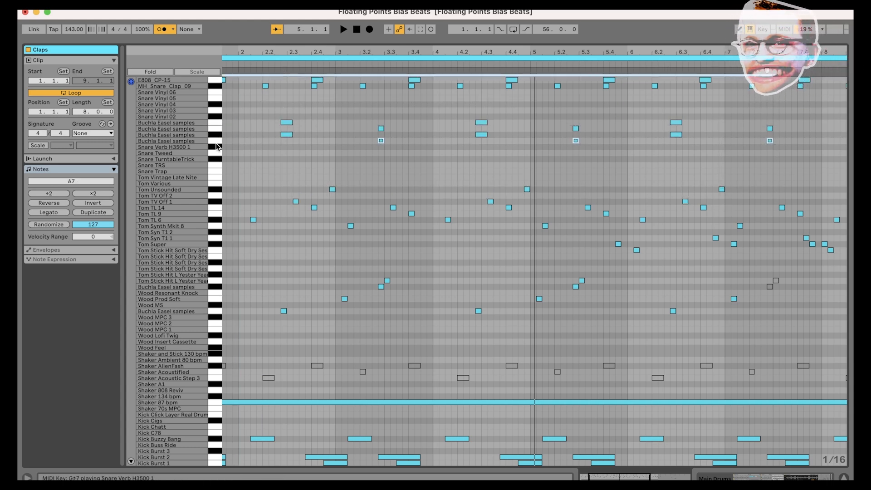
Play the Claps clip and select its first-bar Buchla Easel notes in the A7 to B7 rows
left_click(344, 29)
left_click_drag(282, 162, 259, 112)
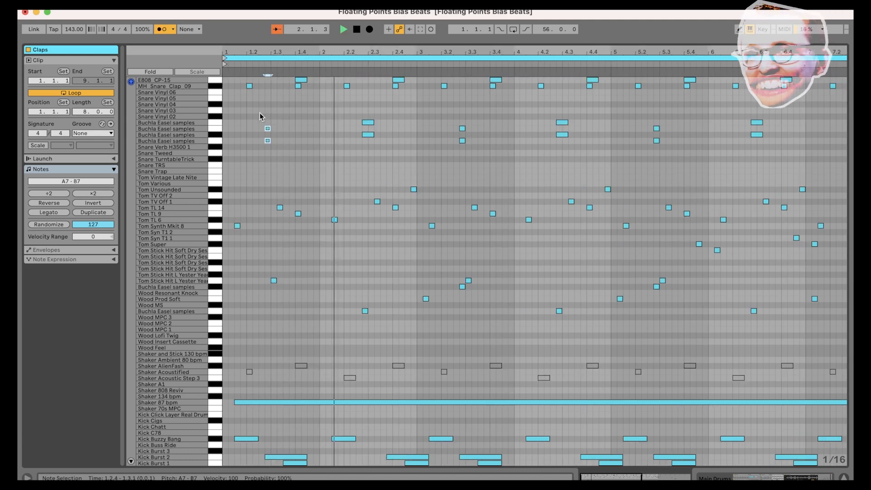
left_click(533, 135)
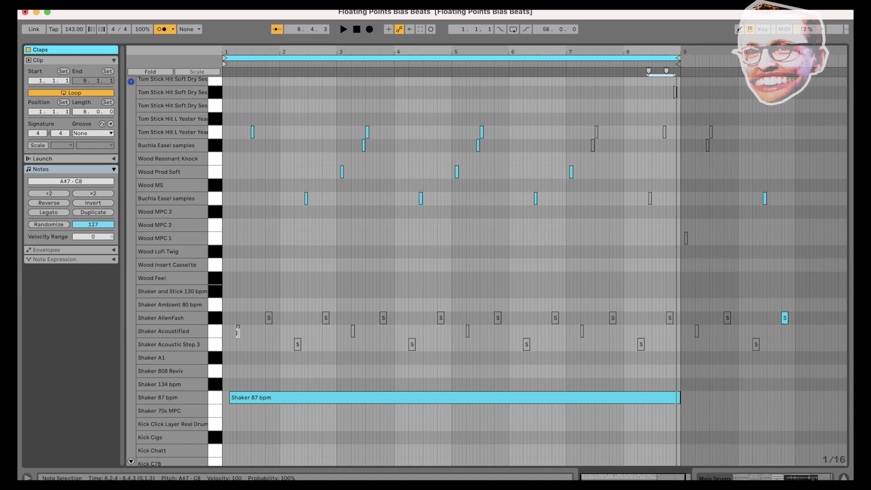
Activate the Shaker AlienFash, Acoustified and Acoustic Step 3 notes across the eight-bar loop and play the clip
left_click(238, 331)
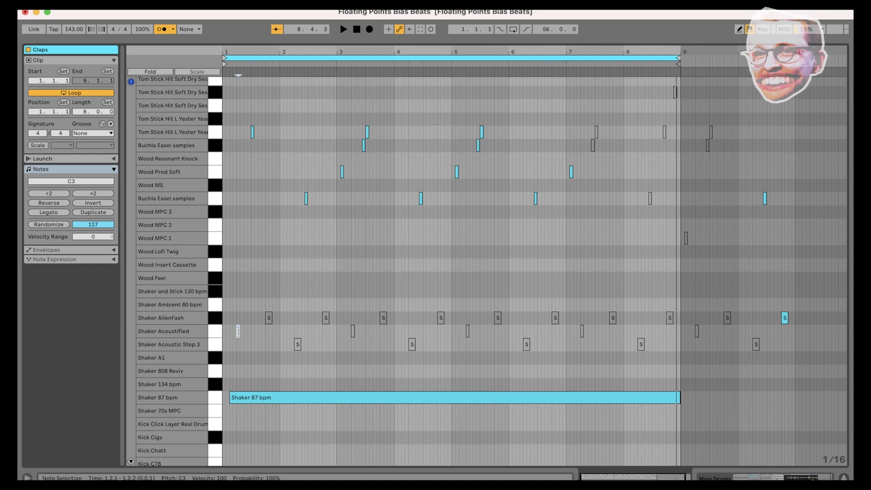
left_click(297, 345)
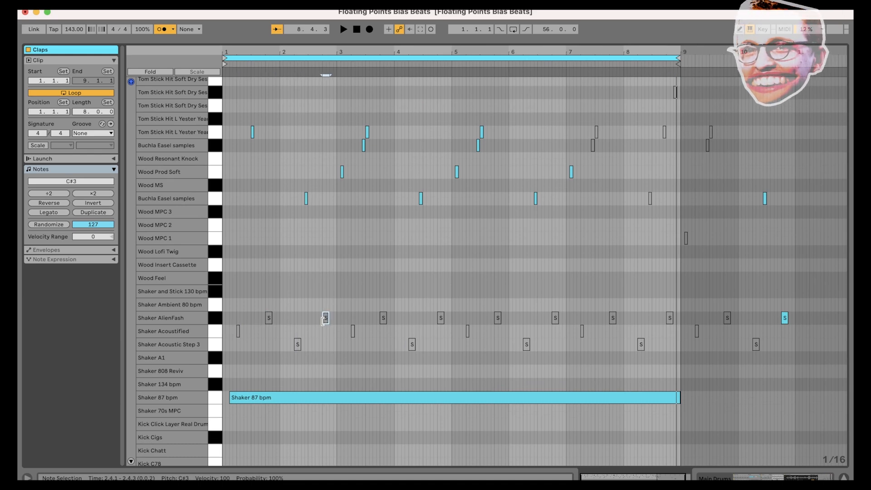
left_click_drag(235, 309, 739, 357)
key("space")
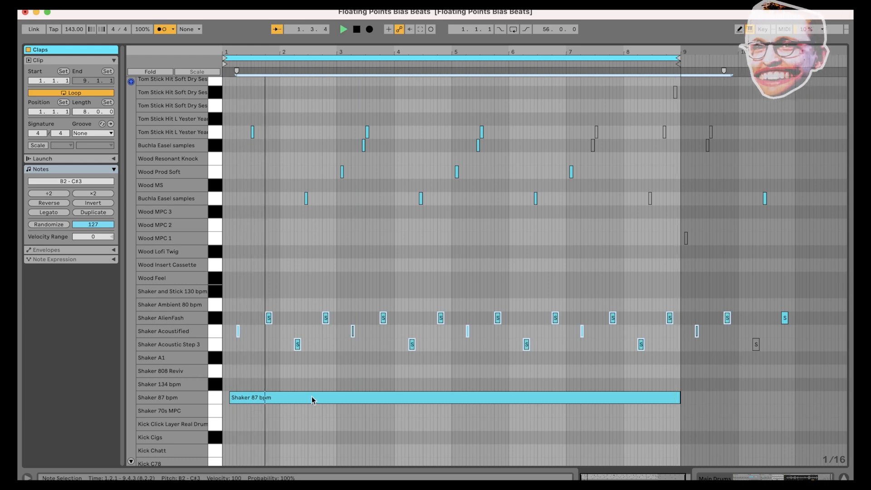
Lower the Shaker Acoustified sample's gain to -5.2 dB, and audition the beat with the Shaker AlienFash pad's sample shown
left_click(767, 477)
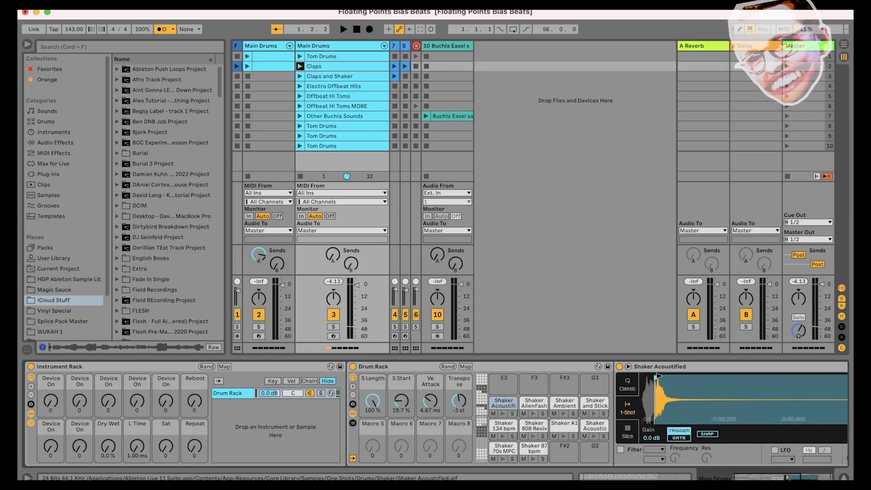
key("space")
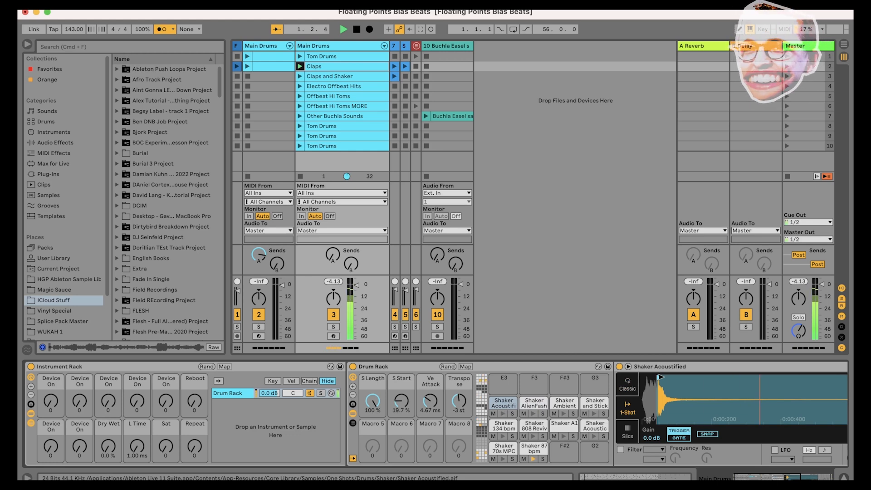
left_click_drag(655, 439, 655, 451)
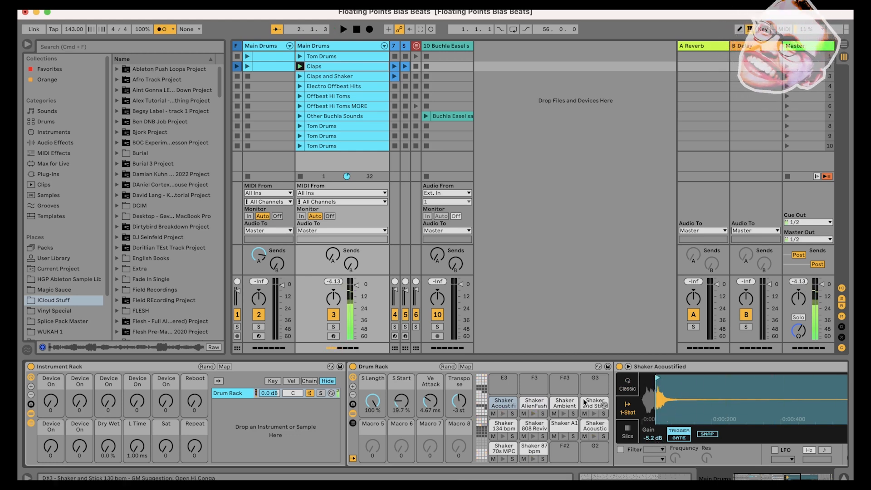
left_click(533, 403)
key("space")
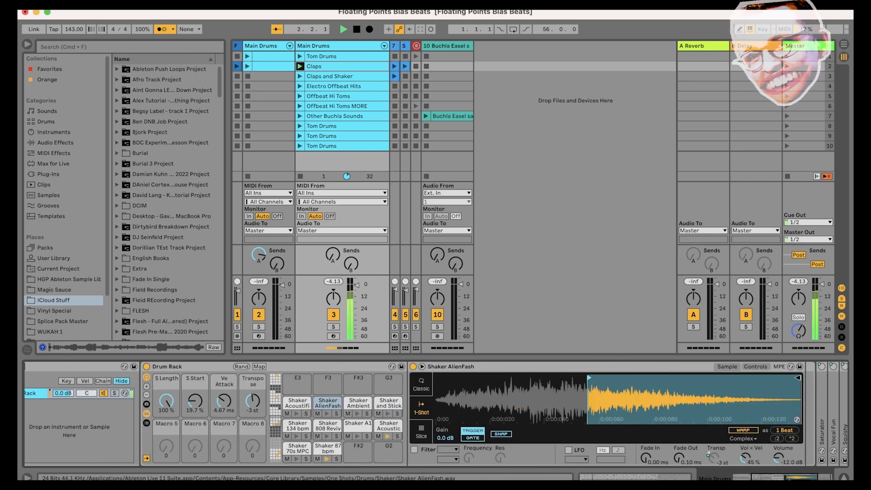
Launch the scene 2 clip on the first Main Drums track, and collapse the Drum Rack and Saturator to expose Vocal Fun and Deconstruct
left_click(246, 67)
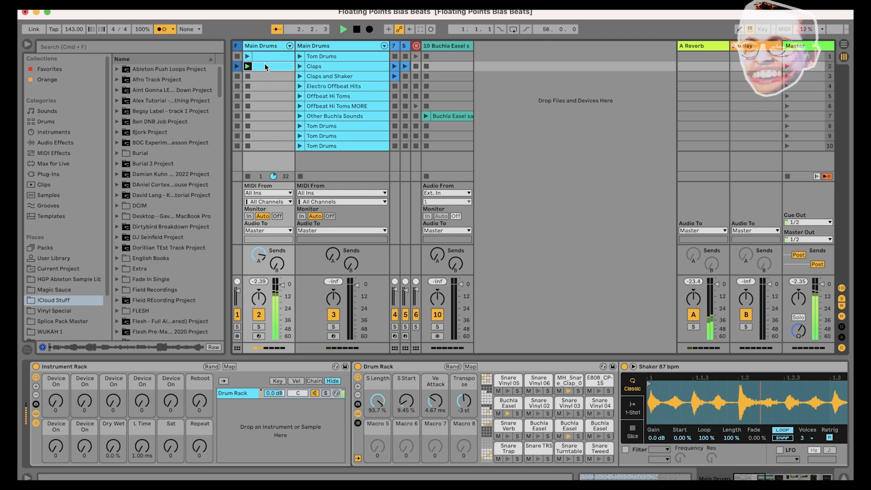
left_click(802, 477)
mouse_move(802, 477)
left_mouse_down()
mouse_move(736, 478)
mouse_move(808, 477)
left_mouse_up()
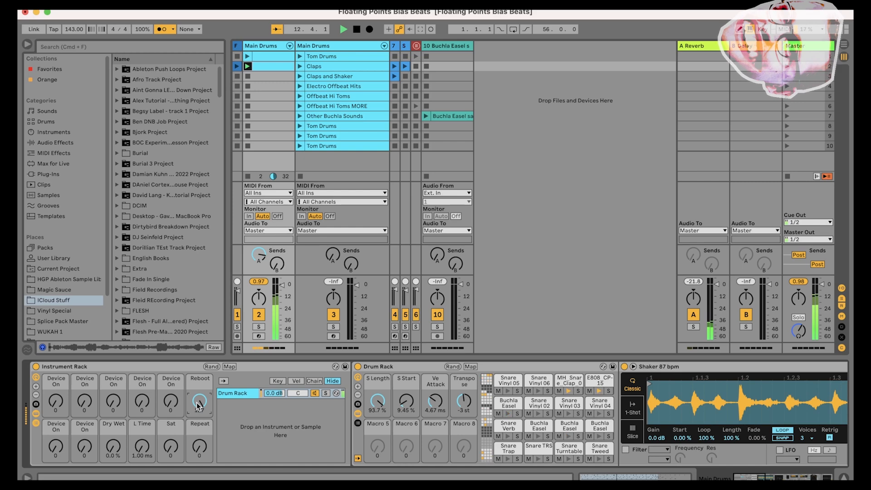
double_click(407, 366)
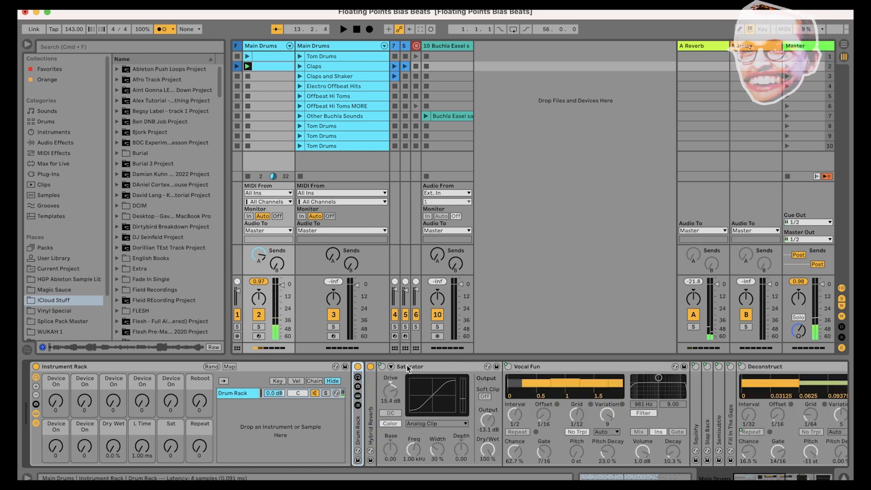
double_click(407, 365)
left_click_drag(696, 415, 696, 420)
key("super+z")
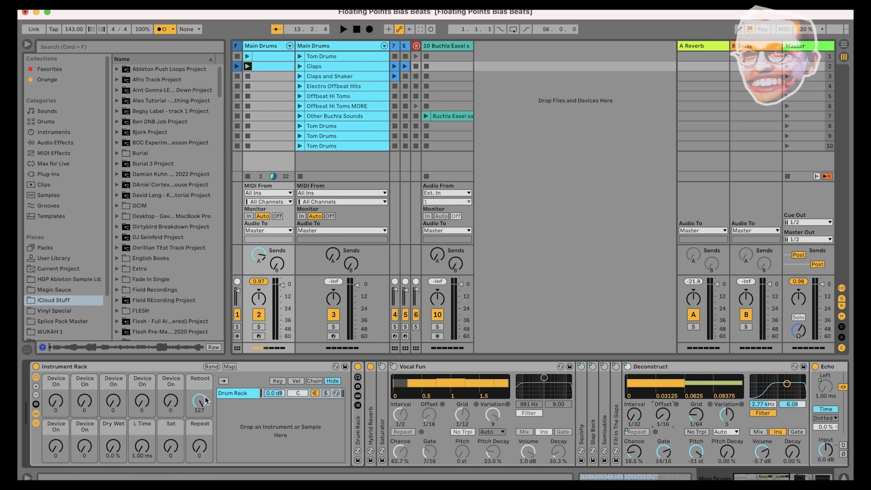
Play the beat while varying the Reboot, L Time and Dry Wet macros, resetting Reboot to 0 and L Time to 1.00 ms
key("space")
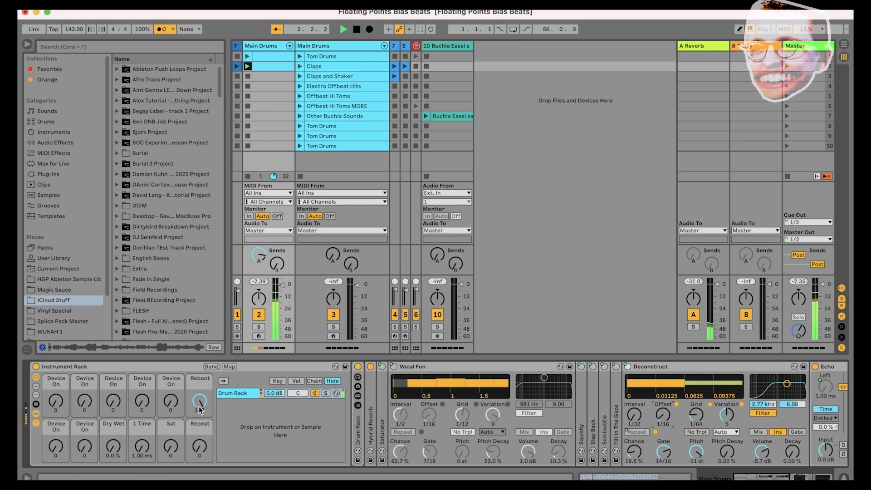
left_click(202, 407)
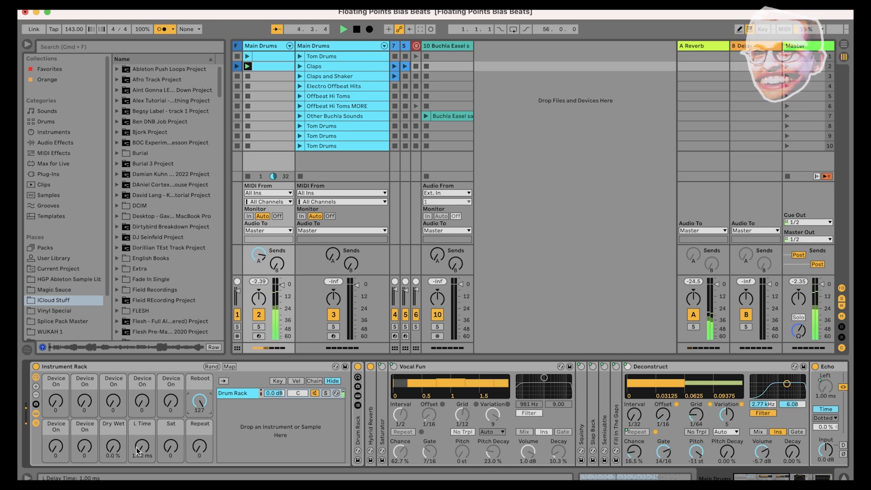
double_click(200, 408)
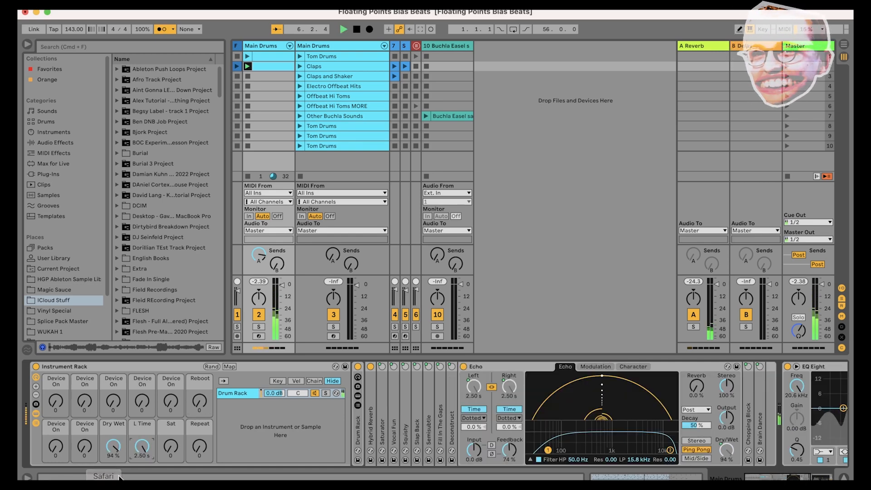
left_click_drag(142, 446, 142, 479)
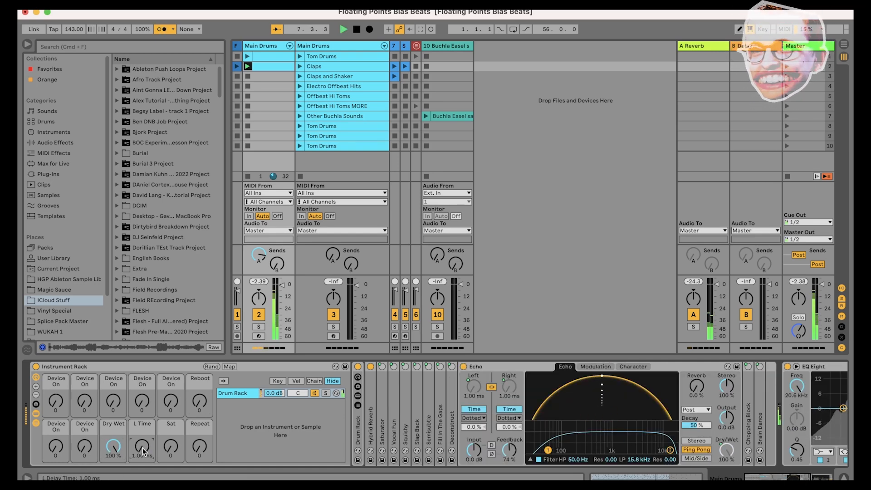
left_click_drag(114, 447, 116, 453)
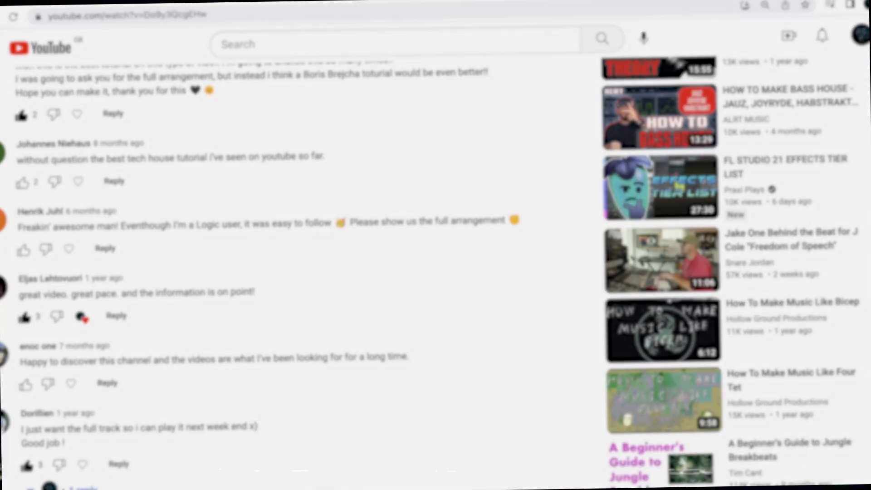
scroll(299, 245, "up", 20)
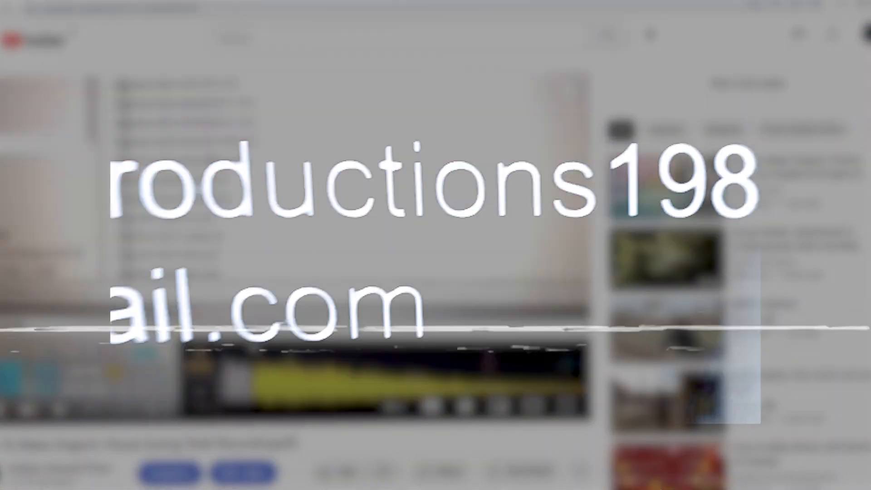
Browse and preview the lead samples in the 03. Leads folder of Vinyl Samples From Mars
scroll(288, 406, "down", 4)
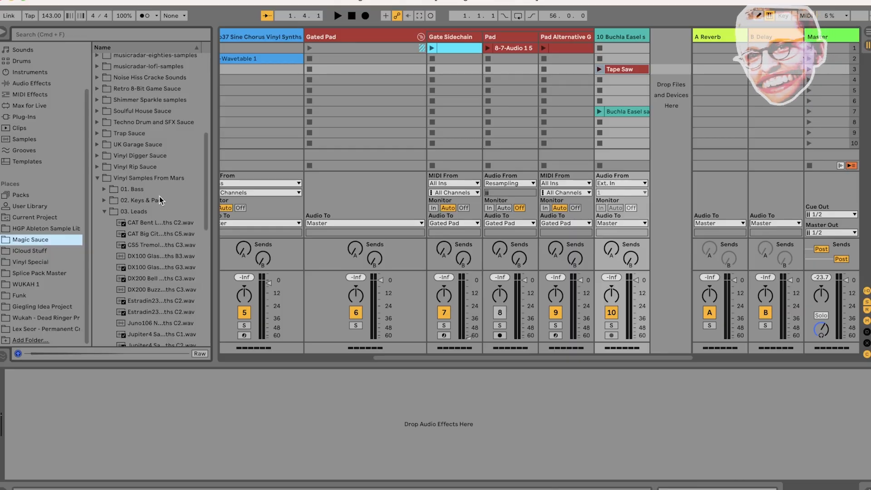
left_click(148, 181)
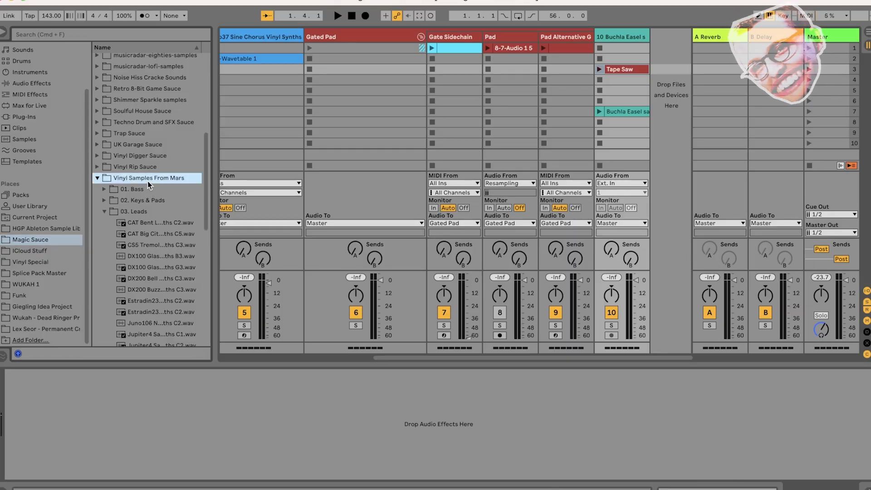
left_click(149, 231)
scroll(209, 211, "down", 3)
left_click(180, 256)
scroll(205, 250, "down", 8)
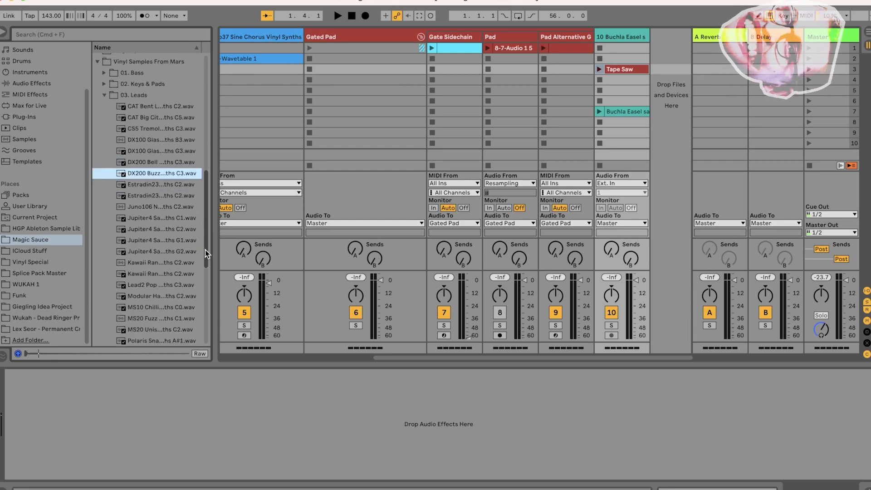
scroll(205, 249, "down", 2)
left_click(178, 268)
left_click_drag(205, 255, 205, 331)
Place Tape Saw Cm.wav in the third clip slot of the Buchla Easel audio track and launch it
left_click(183, 286)
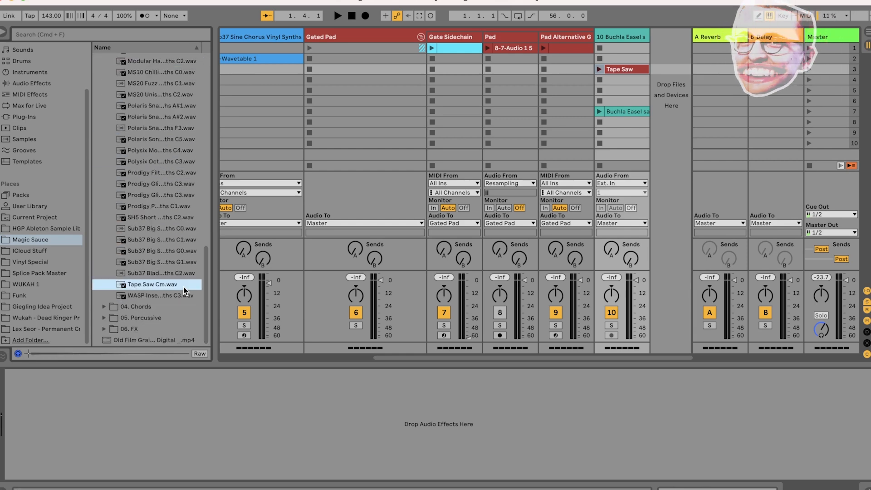
left_click_drag(156, 286, 619, 69)
left_click(599, 69)
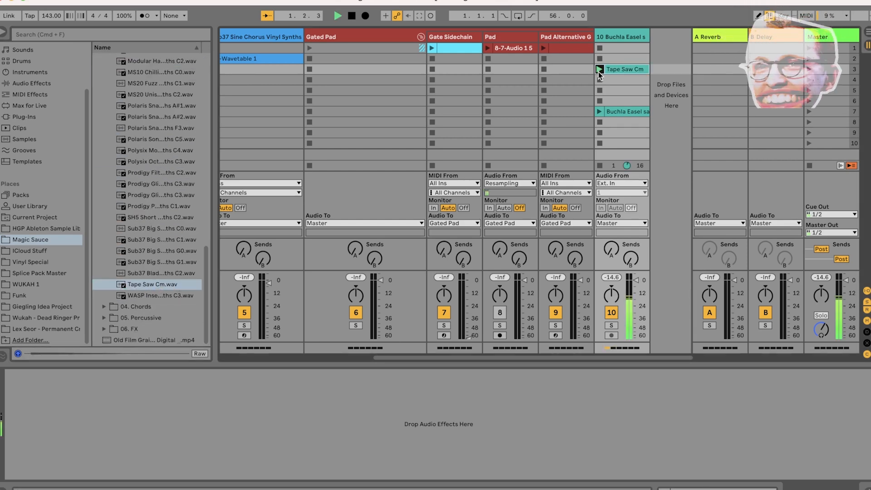
Trim the Hi Pad sampler's start marker to the beginning of the last note in the sample, and set Start to 29.7 %
left_click(702, 487)
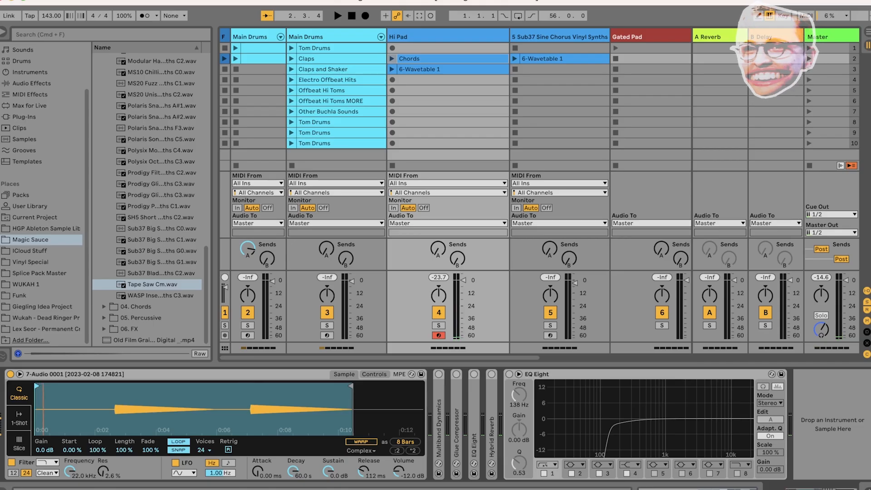
left_click_drag(39, 385, 260, 385)
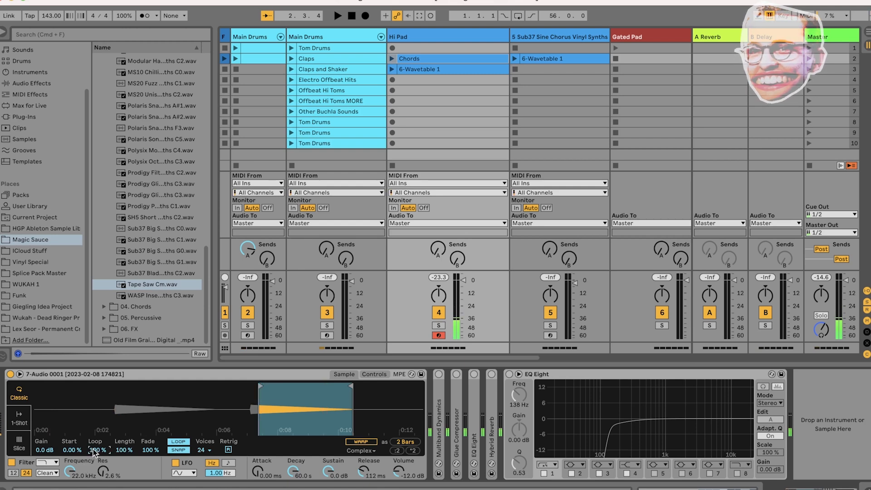
left_click_drag(73, 451, 73, 436)
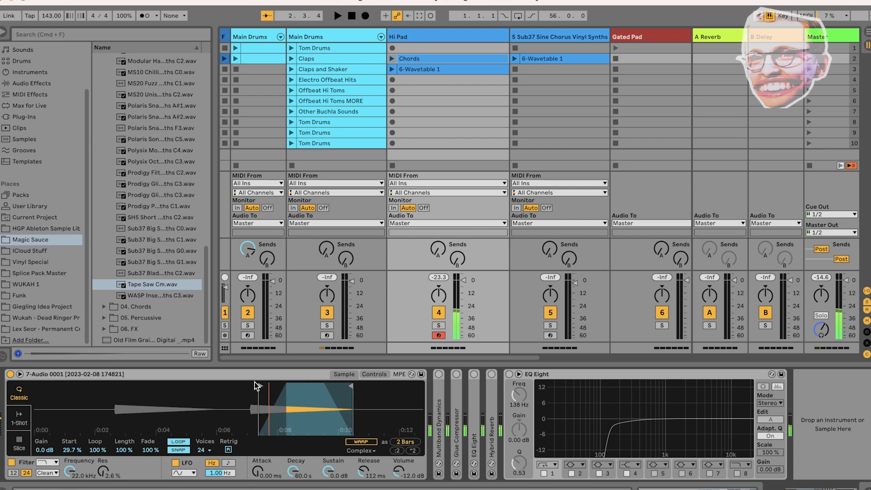
left_click_drag(259, 385, 252, 385)
Set the Hi Pad sampler to 16 voices, with an attack of 5.79 s and a release of 17.7 s
left_click(203, 450)
left_click(205, 410)
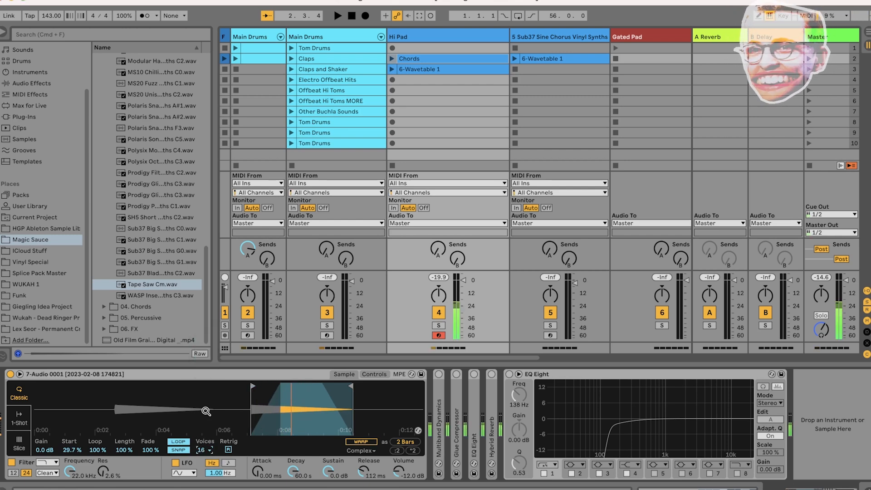
left_click_drag(264, 476, 264, 472)
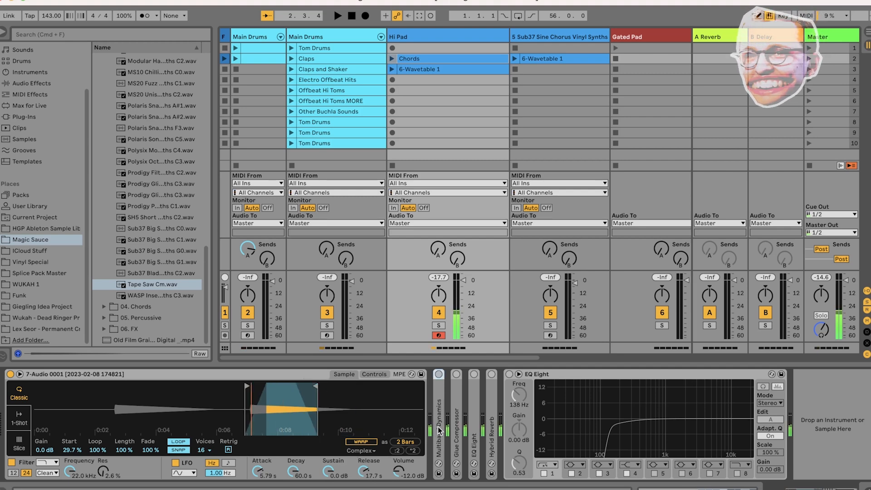
Set the Hi Pad's Multiband Dynamics mid-band upper threshold to -38.0 dB and its Glue Compressor threshold to -11.7 dB
double_click(439, 430)
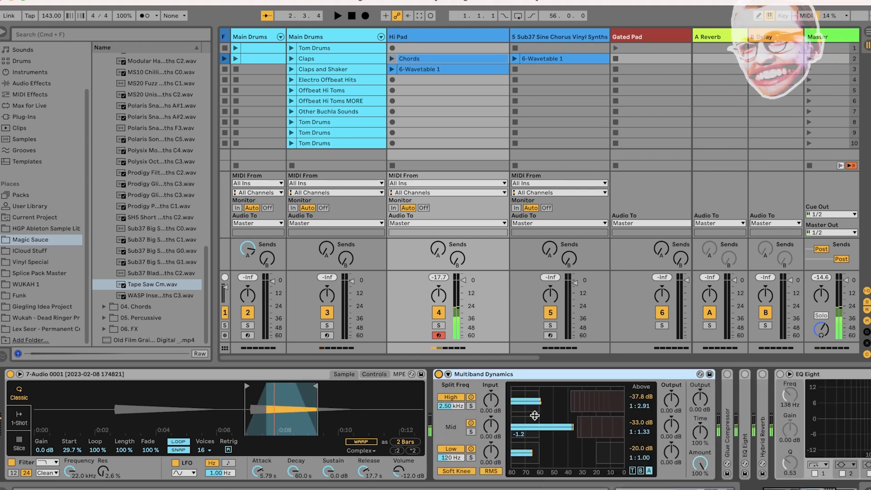
left_click_drag(577, 429, 571, 429)
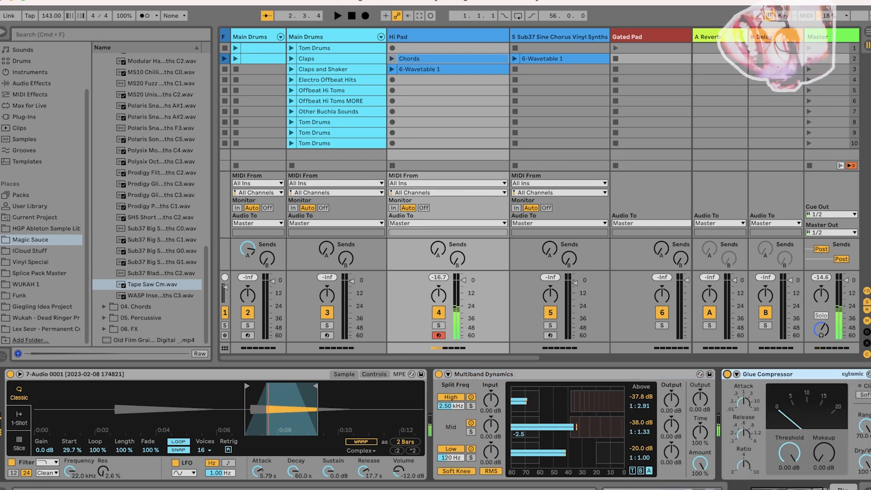
left_click_drag(790, 452, 789, 467)
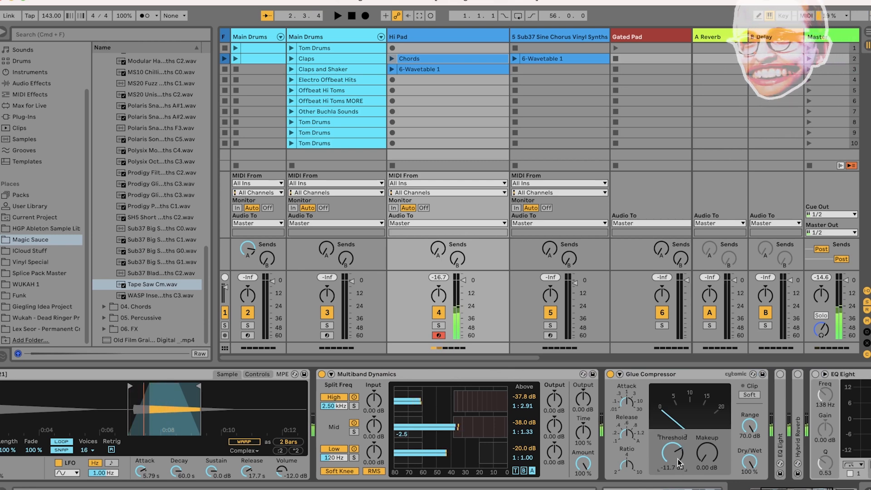
Enable the EQ Eight after the Glue Compressor, select its second band, and unfold the Hybrid Reverb
double_click(779, 438)
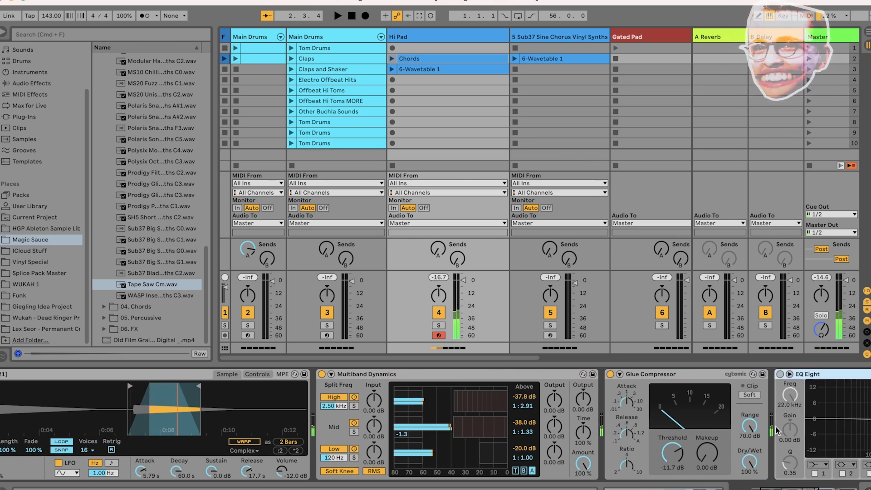
scroll(579, 424, "right", 10)
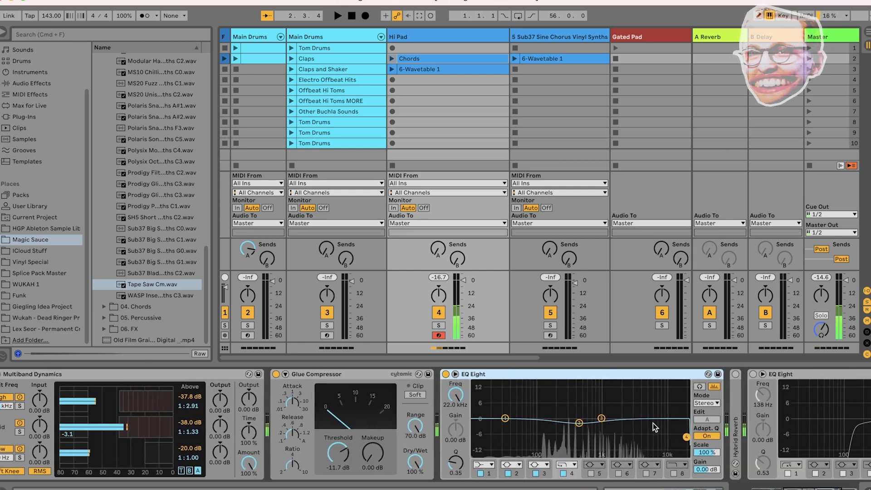
left_click(579, 424)
double_click(734, 410)
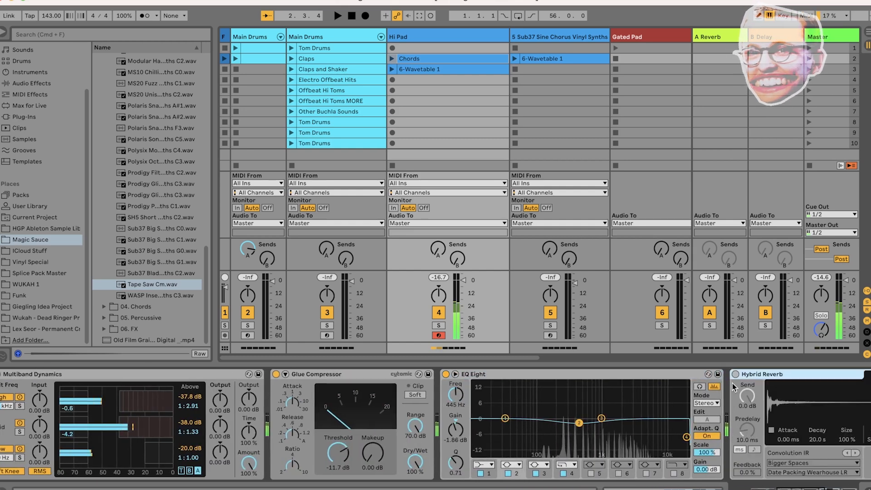
Enable the Hi Pad's Hybrid Reverb and toggle playback
left_click(735, 374)
scroll(735, 380, "right", 15)
key("space")
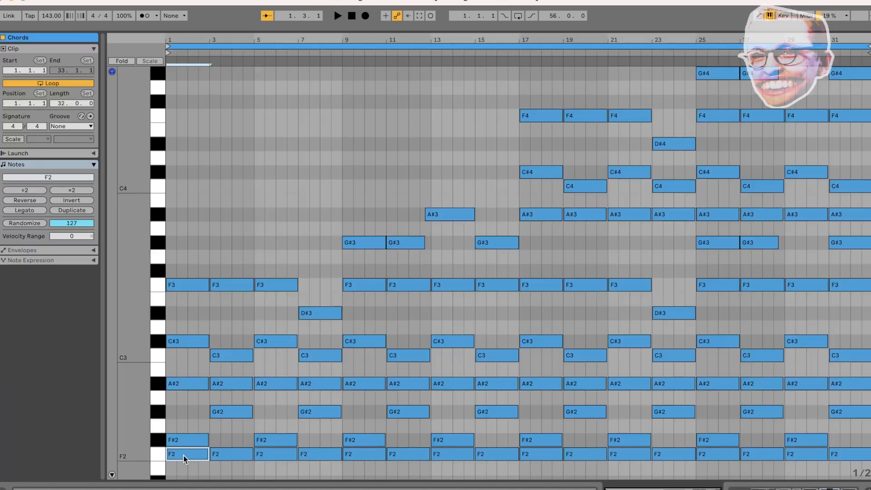
Audition the notes of the first two chords in the Chords clip, at bars 1 and 3, singly and together
left_click(188, 439)
left_click(189, 382)
left_click_drag(193, 224, 195, 479)
left_click(228, 454)
left_click(234, 413)
left_click(227, 353)
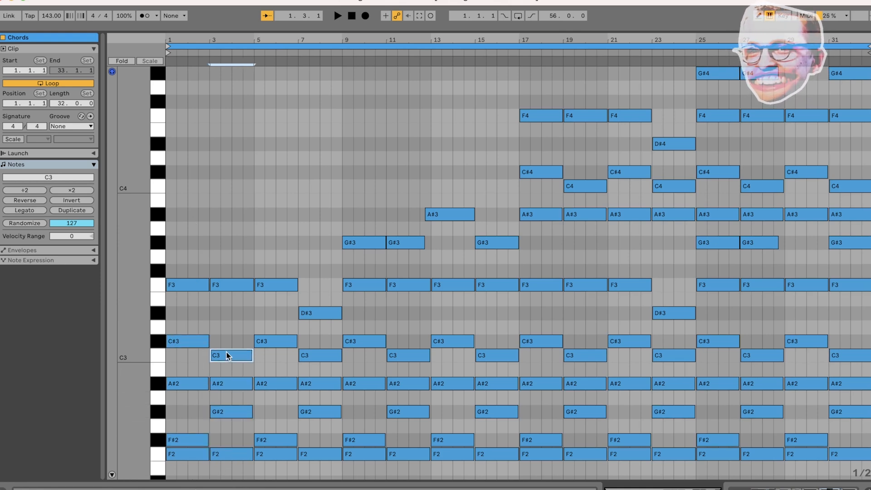
left_click(235, 287)
left_click_drag(240, 221, 240, 486)
Audition the third chord at bar 5 of the Chords clip note by note, and select it as a whole
left_click(270, 453)
left_click(273, 440)
left_click(274, 384)
left_click(273, 342)
left_click(273, 285)
left_click(269, 253)
left_click_drag(269, 254, 275, 488)
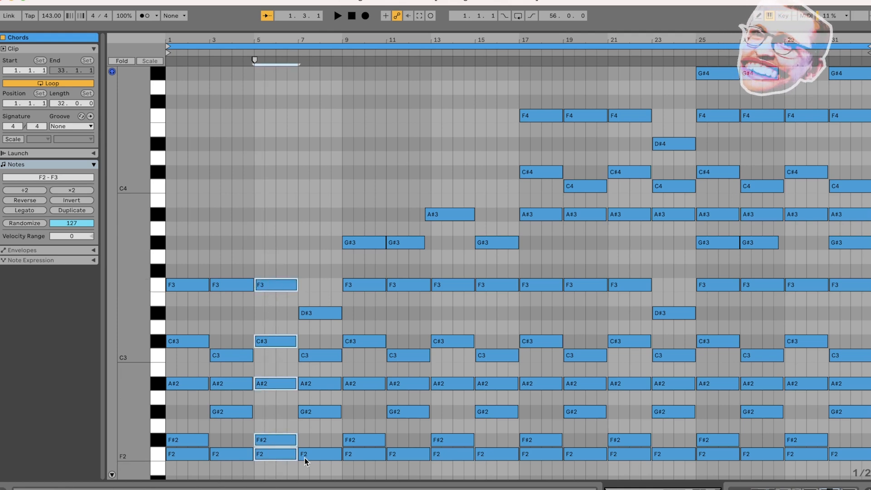
Select the full chords at bars 9, 11 and 13 of the Chords clip in turn to compare their voicings
left_click_drag(365, 214, 366, 488)
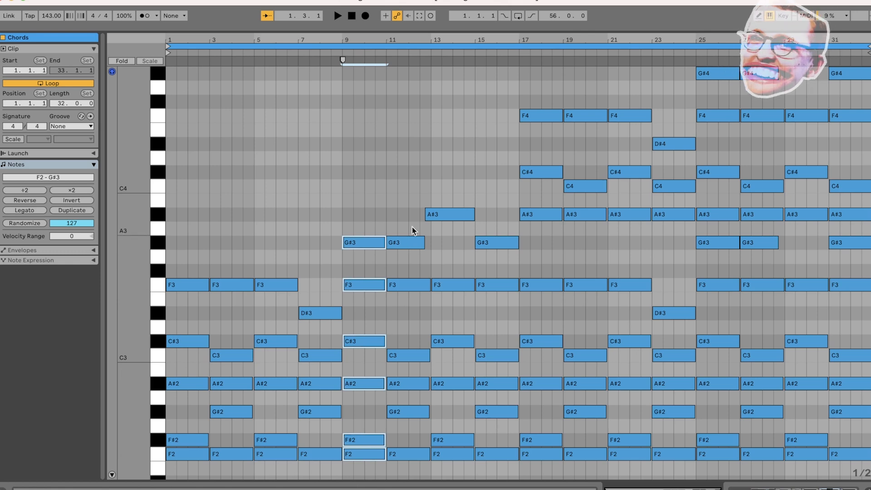
left_click_drag(413, 229, 395, 488)
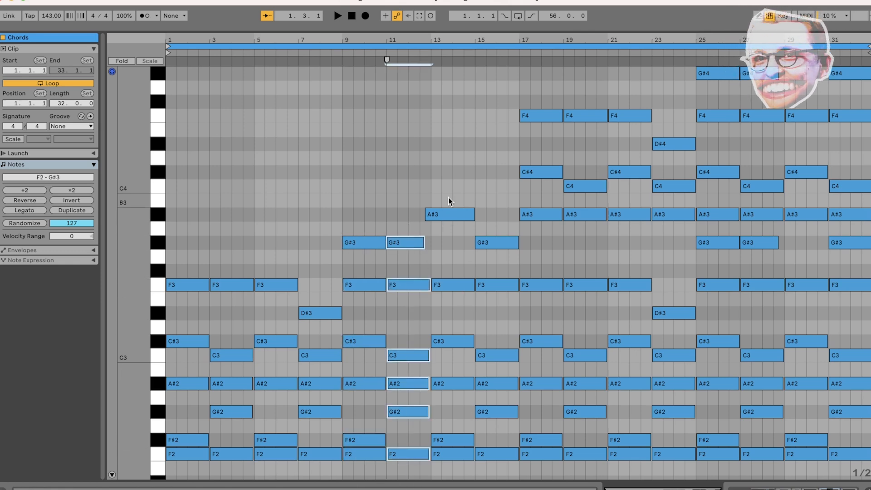
left_click_drag(452, 194, 455, 479)
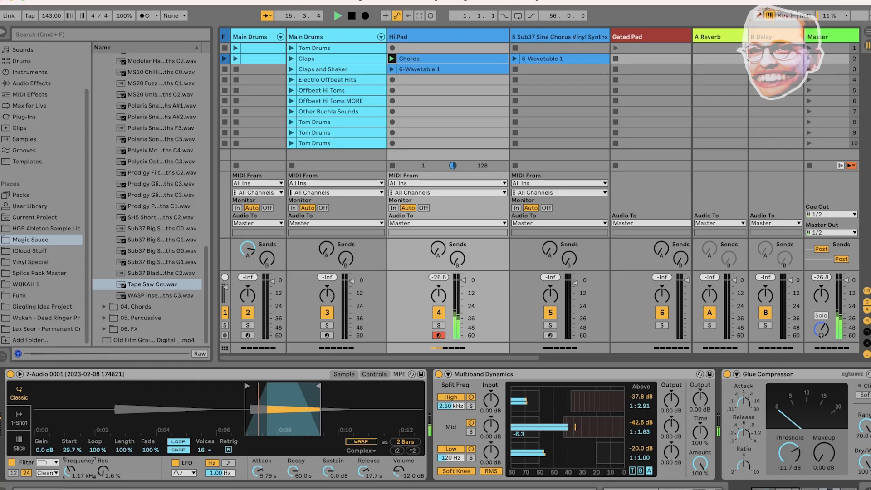
In the Hi Pad sampler's controls, set the LFO pitch amount to 0.10% and the filter frequency to 2.77 kHz
left_click(375, 375)
left_click(227, 442)
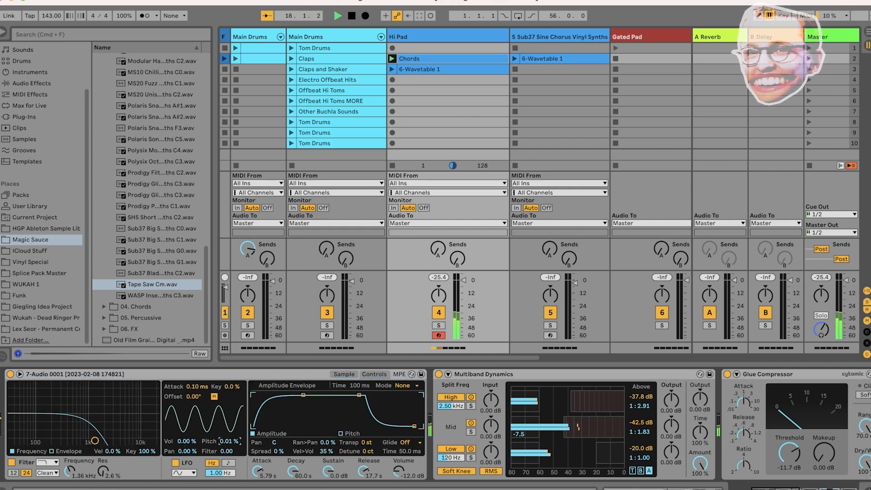
left_click_drag(96, 441, 110, 441)
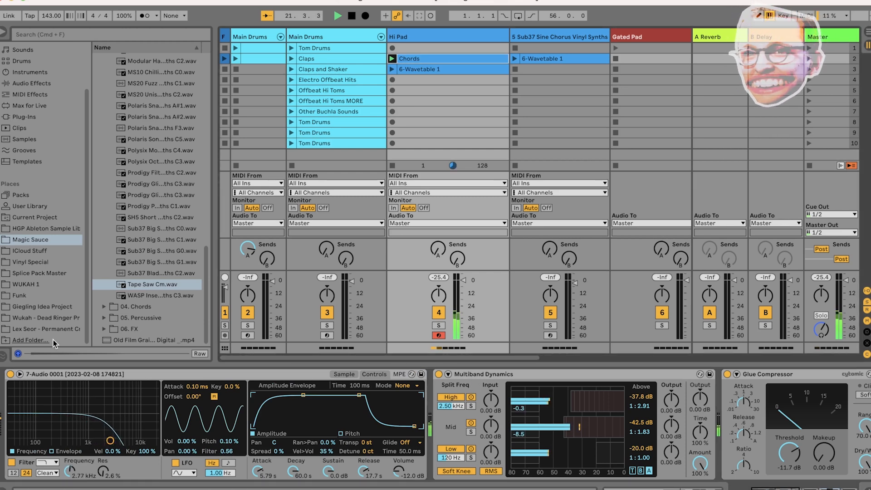
Play the Main Drums scene 2 clip alongside the chords and raise the Hi Pad sampler's filter frequency to about 14.3 kHz
left_click(235, 59)
left_click(425, 38)
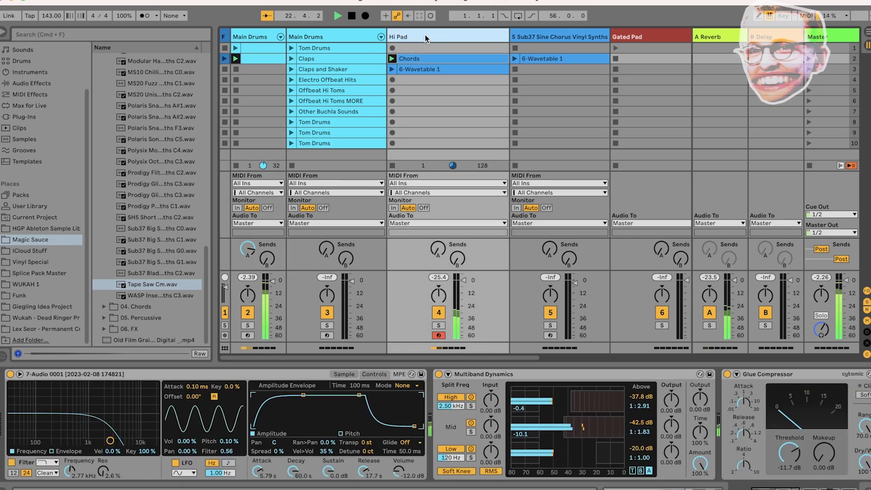
left_click_drag(125, 443, 122, 439)
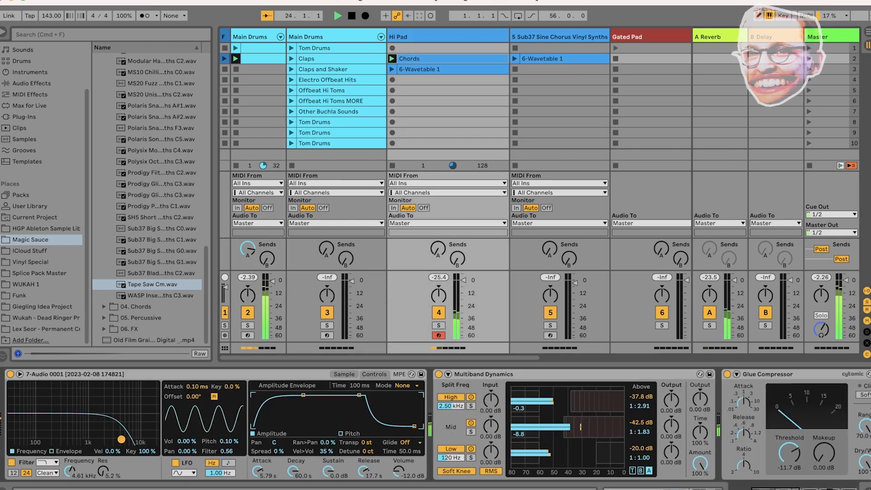
left_click(464, 280)
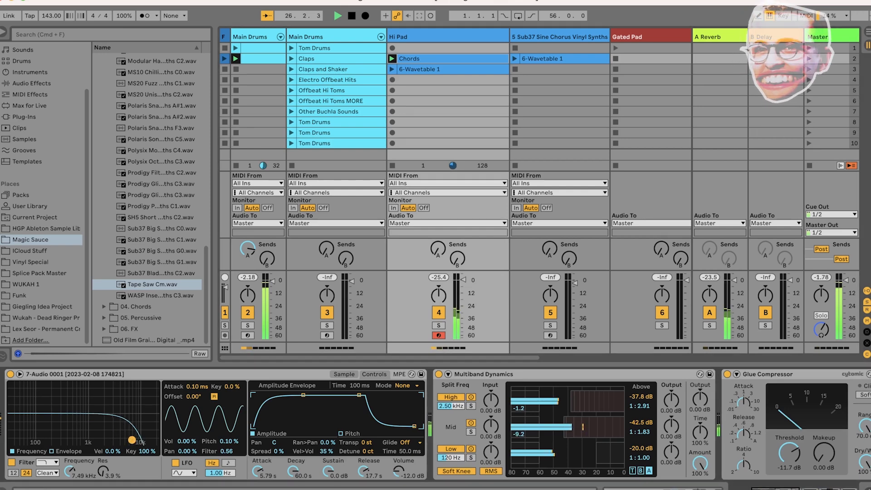
left_click_drag(122, 440, 137, 442)
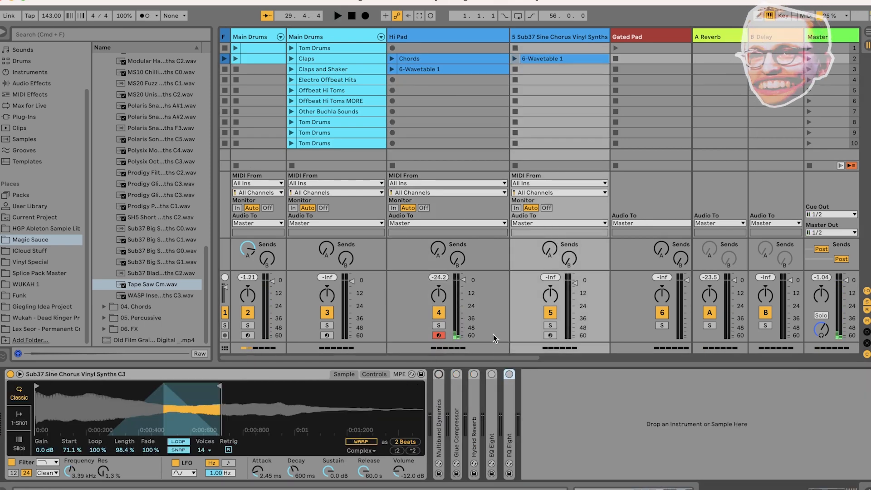
Arm the Sub37 Sine Chorus track and set its Multiband Dynamics mid-band threshold to -38.5 dB and Glue Compressor threshold to -14.6 dB
left_click(550, 336)
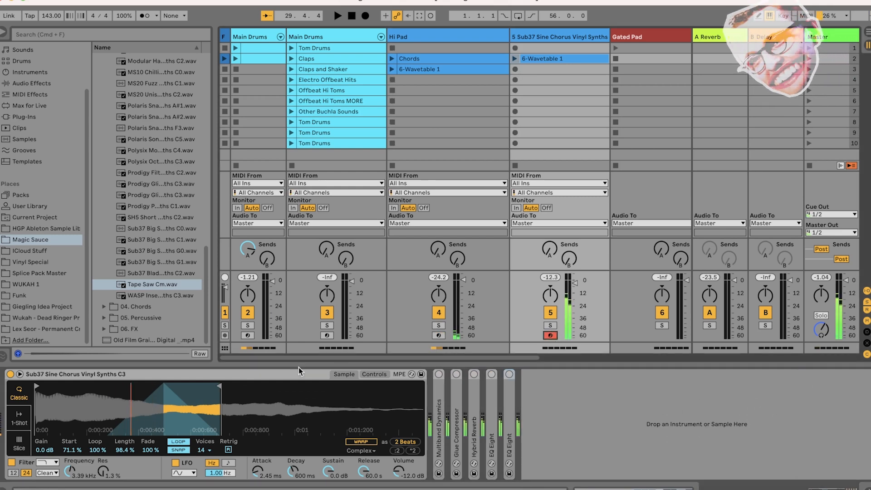
left_click_drag(218, 388, 383, 389)
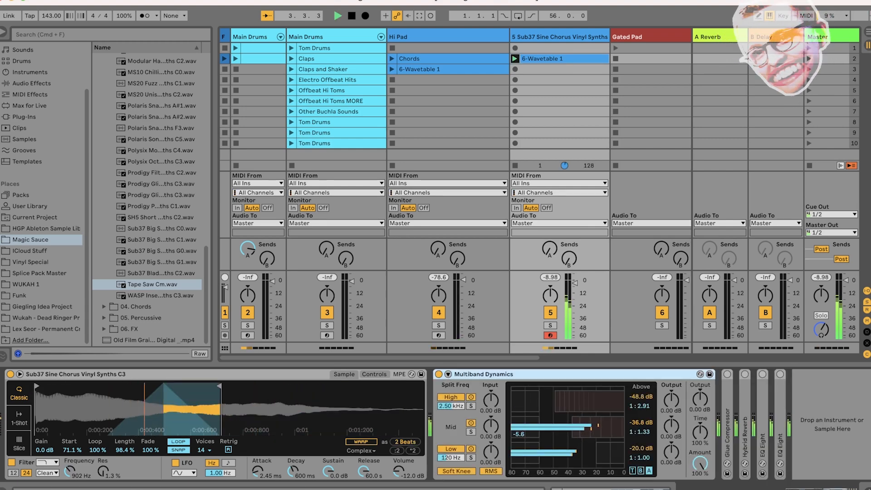
double_click(731, 405)
left_click_drag(789, 454, 790, 459)
Enable the Sub37 track's Hybrid Reverb and lower the Q of band 1 to 0.56 in the EQ Eight after it
double_click(761, 426)
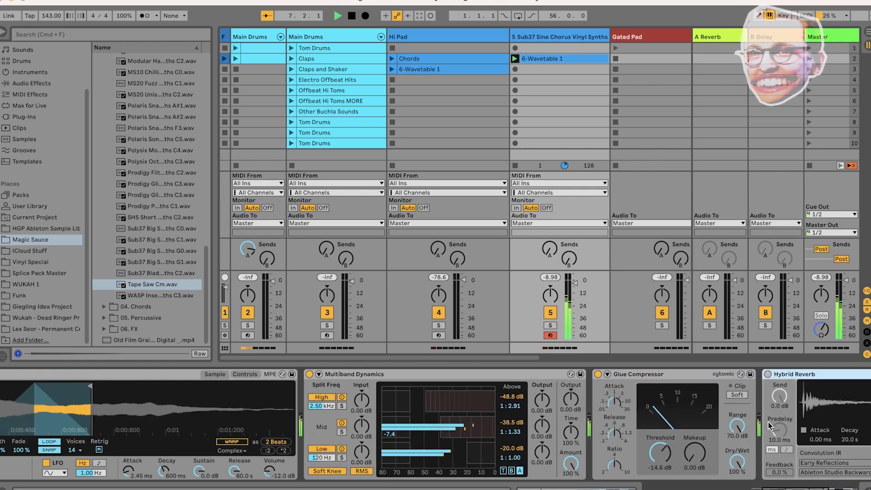
left_click(767, 375)
scroll(767, 380, "right", 8)
double_click(784, 404)
scroll(784, 405, "right", 5)
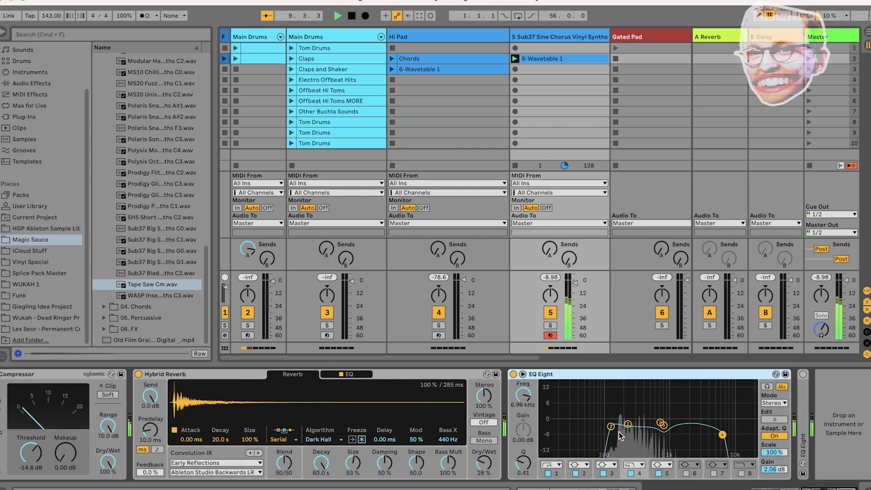
left_click_drag(610, 426, 611, 430)
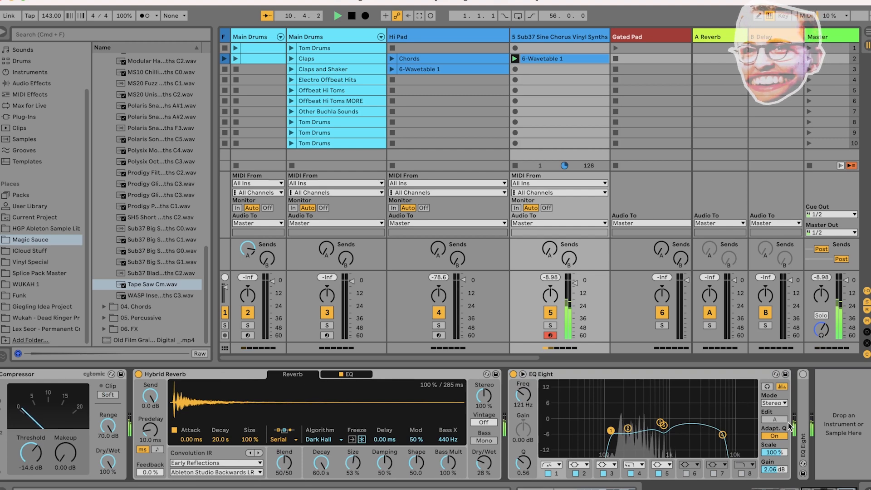
scroll(789, 425, "right", 5)
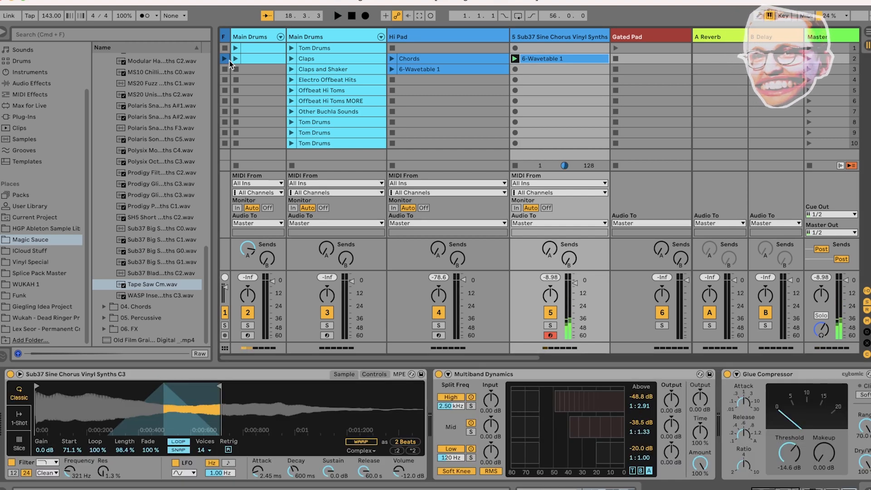
Play the Main Drums scene 2 clip with the Sub37 pad and raise the Sub37 track's volume slightly
left_click(235, 58)
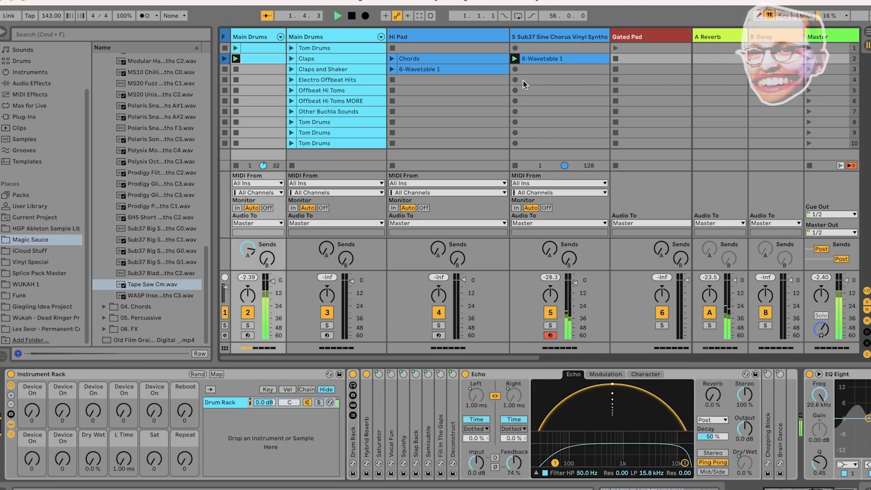
left_click(433, 39)
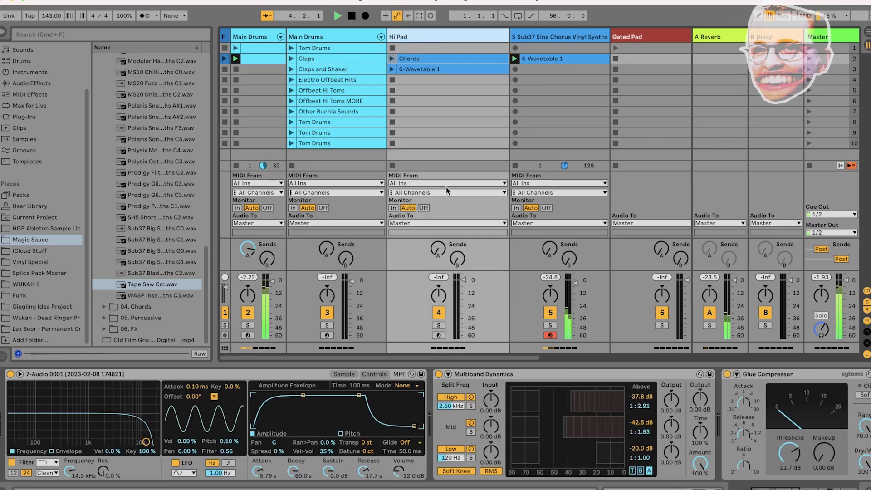
left_click_drag(575, 283, 574, 281)
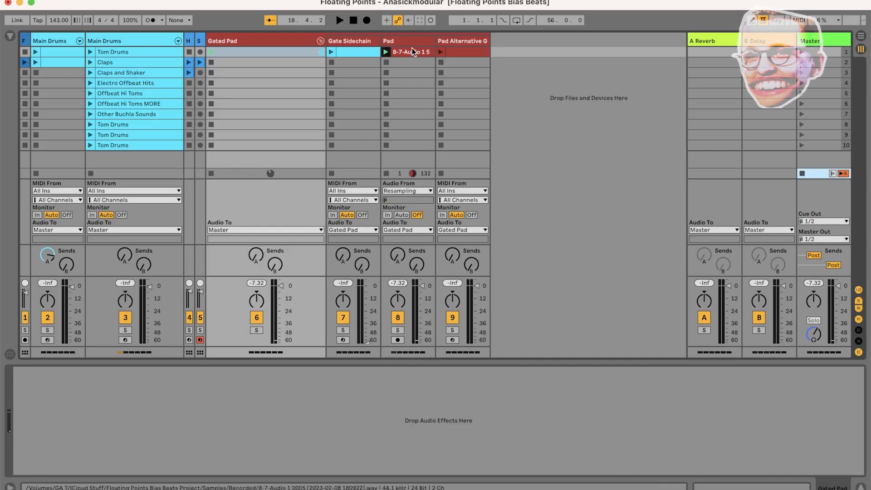
Play the Pad track's 8-7-Audio 1 5 clip and examine its full waveform
left_click(413, 42)
left_click(387, 52)
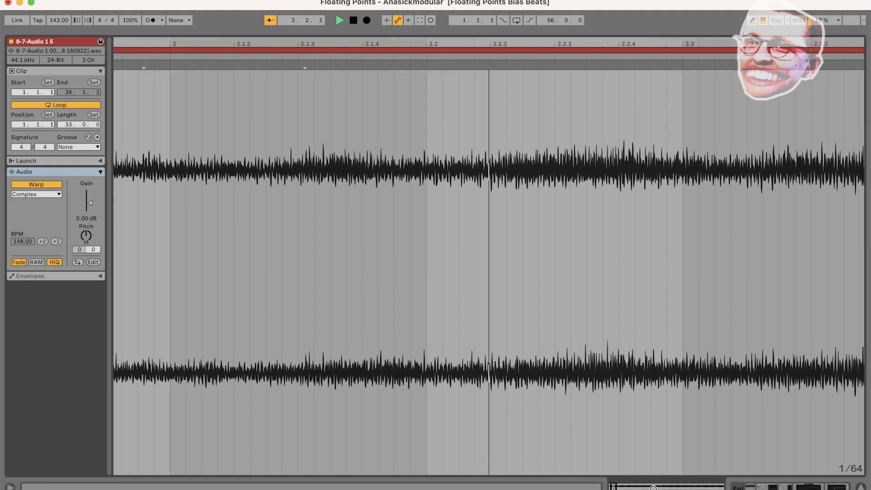
left_click_drag(645, 489, 666, 489)
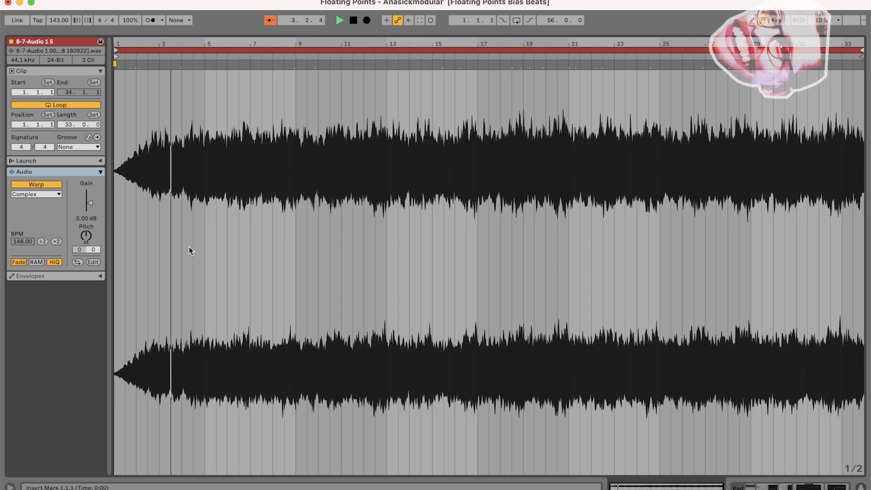
left_click(418, 53)
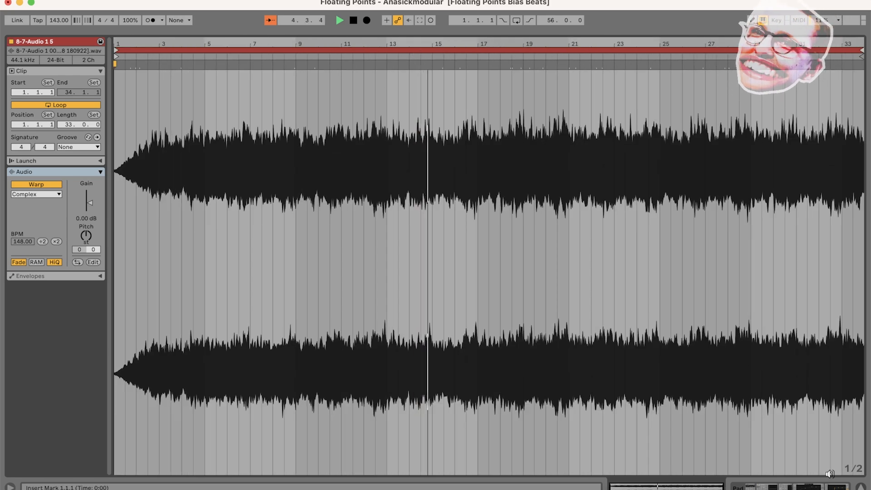
key("shift+Tab")
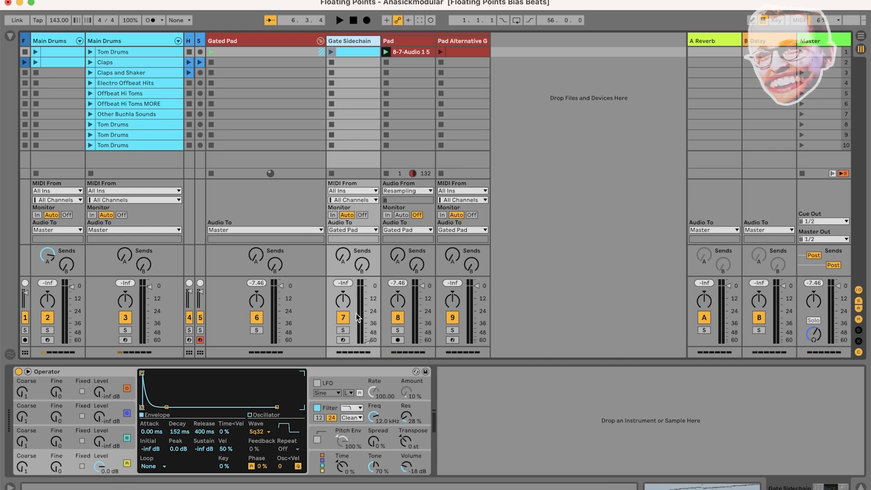
Solo the Gate Sidechain track and audition its MIDI clip with the metronome
left_click(343, 330)
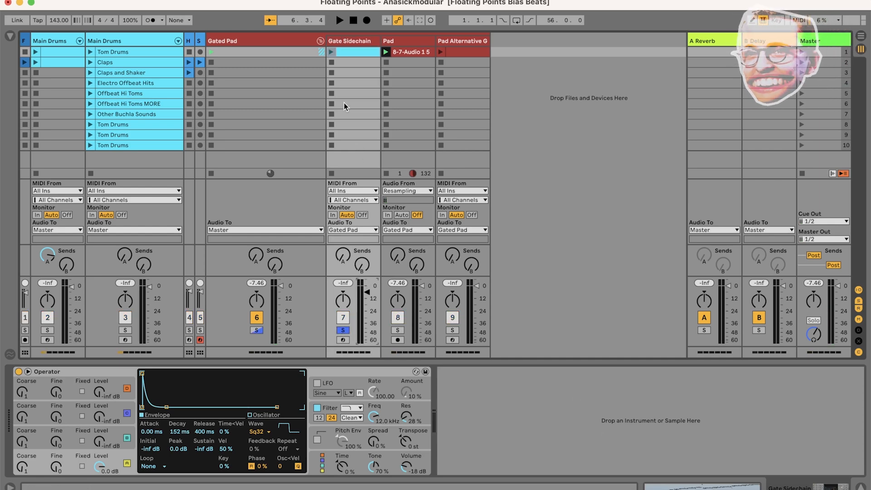
left_click(331, 51)
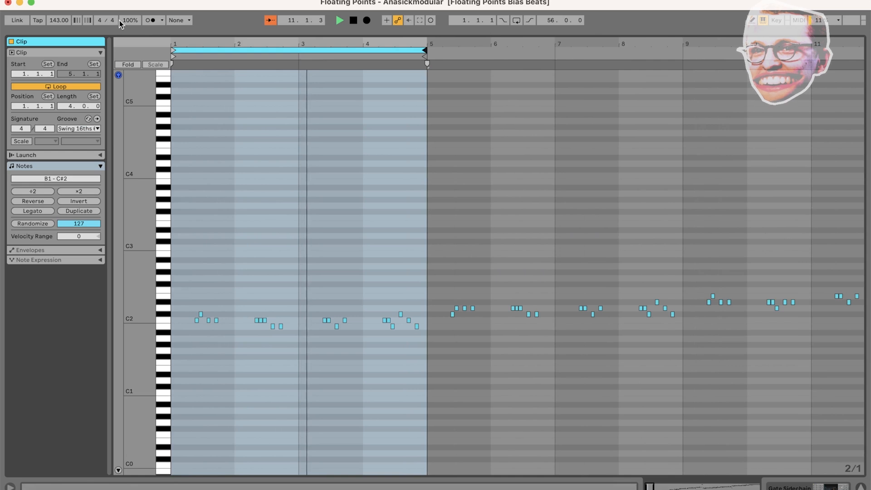
left_click(151, 20)
key("space")
key("space")
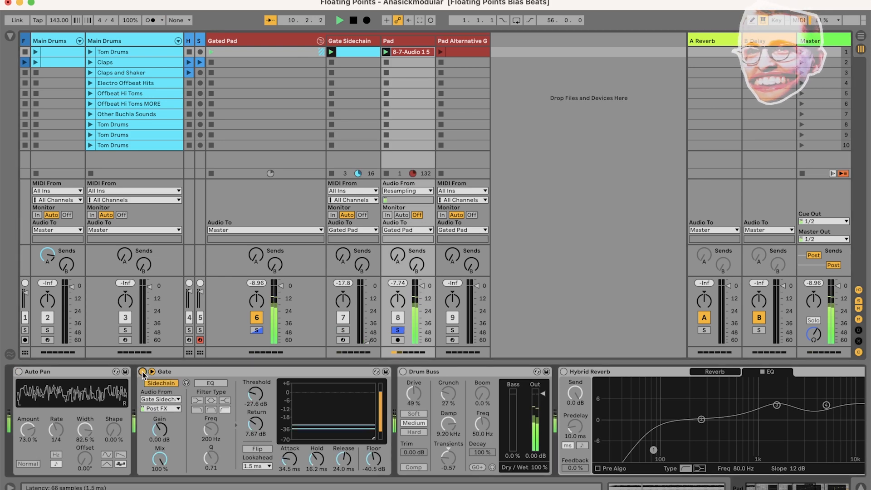
Set the Pad's Gate sidechain source to the Gate Sidechain track, and enable Auto Pan with an amount of 46.8%
left_click(172, 399)
left_click(166, 339)
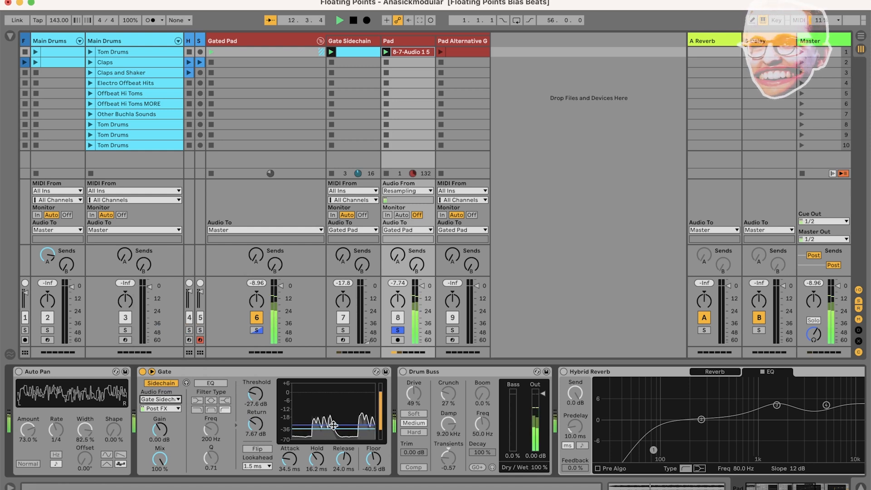
left_click(19, 371)
left_click_drag(30, 435, 30, 449)
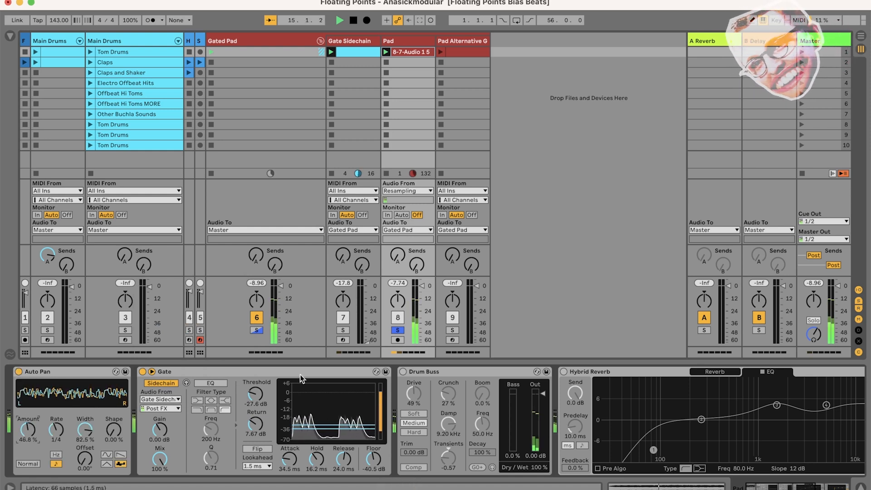
Enable the Pad's Drum Buss with its output at -7.74 dB, and enable the Hybrid Reverb
left_click(403, 371)
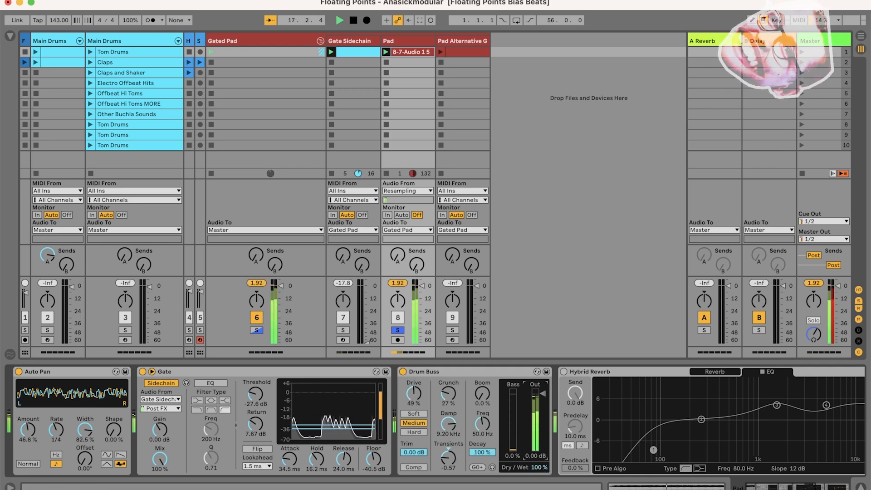
left_click(563, 372)
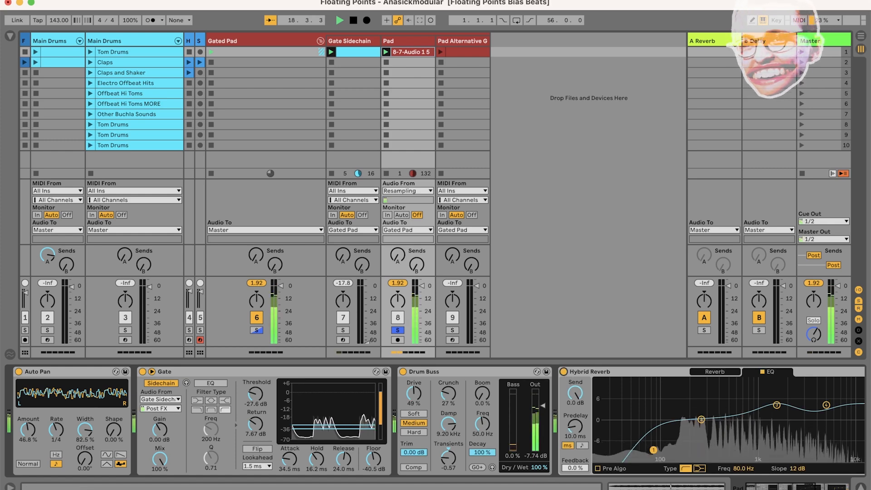
left_click_drag(791, 488, 824, 488)
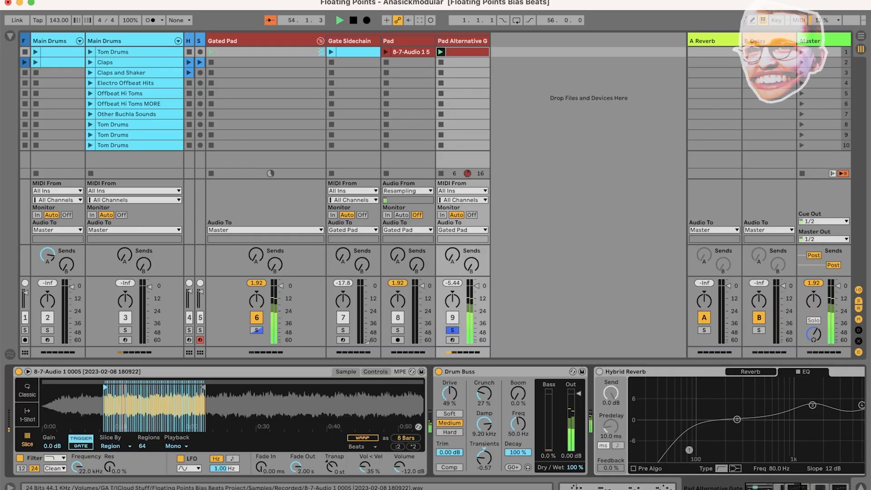
Zoom into the Pad Alternative Gate sampler's sliced region and duplicate the track's MIDI clip loop to 8 bars
key("z")
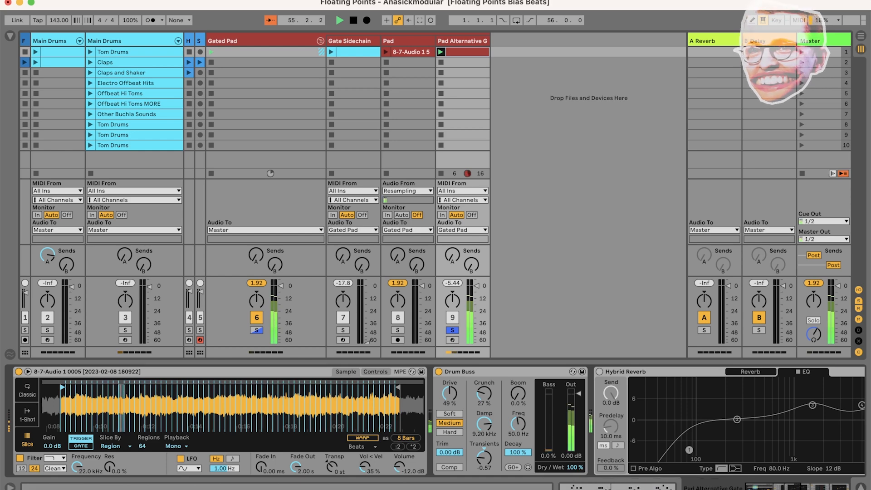
double_click(465, 52)
key("super+d")
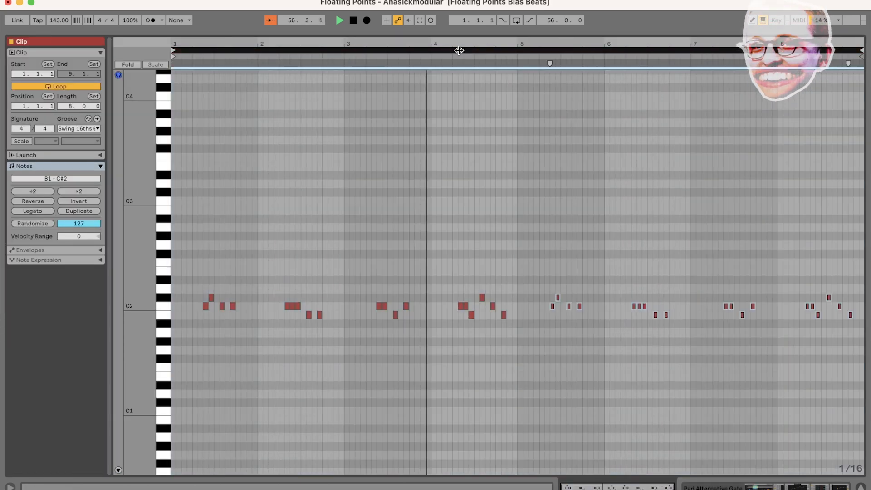
Transpose the clip's second four bars up one semitone, then duplicate the loop to 16 bars with the new half three semitones higher
key("Up")
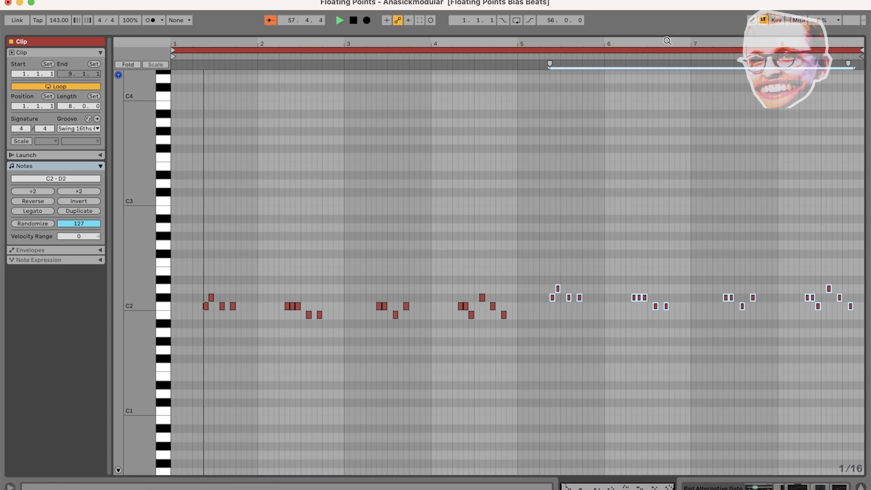
left_click(674, 50)
key("super+d")
left_click_drag(532, 254, 861, 348)
key("Up")
key("Up")
key("Up")
Duplicate the clip loop to 32 bars and transpose the notes in the new half up six semitones
left_click(648, 49)
key("super+d")
left_click_drag(520, 227, 861, 354)
key("Up")
key("Up")
key("Up")
key("Up")
key("Up")
key("Up")
Duplicate the clip loop to 64 bars and transpose the notes in the new half up 11 semitones
left_click(649, 48)
key("super+d")
left_click_drag(519, 194, 861, 408)
key("Up")
key("Up")
key("Up")
key("Up")
key("Up")
key("Up")
key("Up")
key("Up")
key("Up")
key("Up")
key("Up")
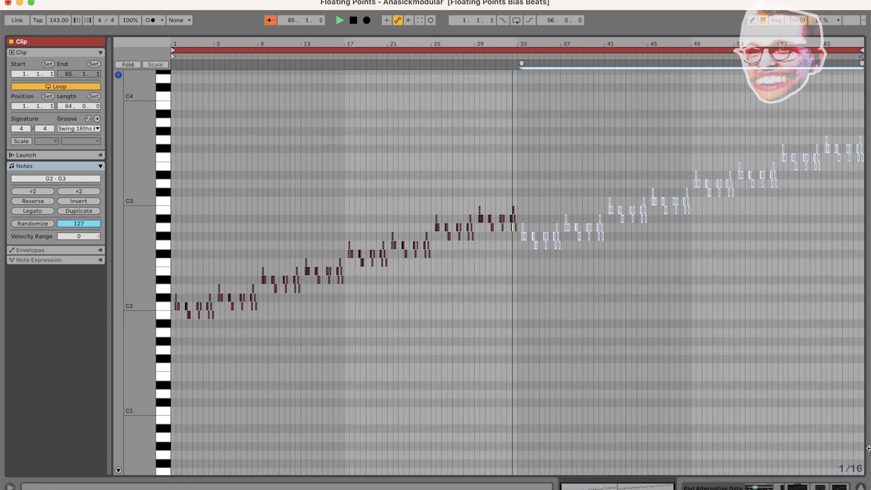
Duplicate the clip loop to 128 bars and transpose the notes in the new half upward to continue the rising pattern
left_click(603, 50)
key("super+d")
key("Up")
key("Up")
key("Up")
key("Up")
key("Up")
key("Up")
key("Up")
key("Up")
key("Up")
key("Up")
key("Up")
key("Up")
key("Up")
key("Up")
key("Up")
key("Up")
key("Up")
key("Up")
key("Up")
key("Up")
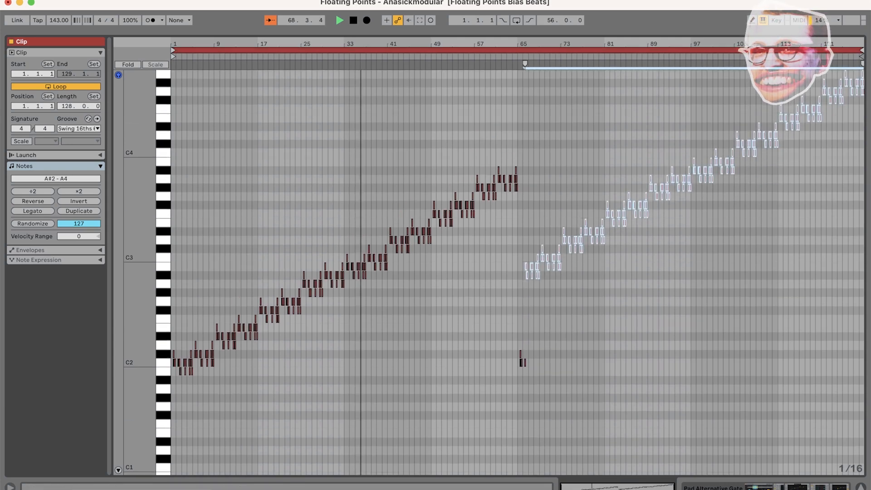
Enable Warp in the Pad Alternative Gate sampler and set the transient envelope to 45
key("shift+Tab")
left_click(359, 437)
left_click_drag(331, 446, 330, 457)
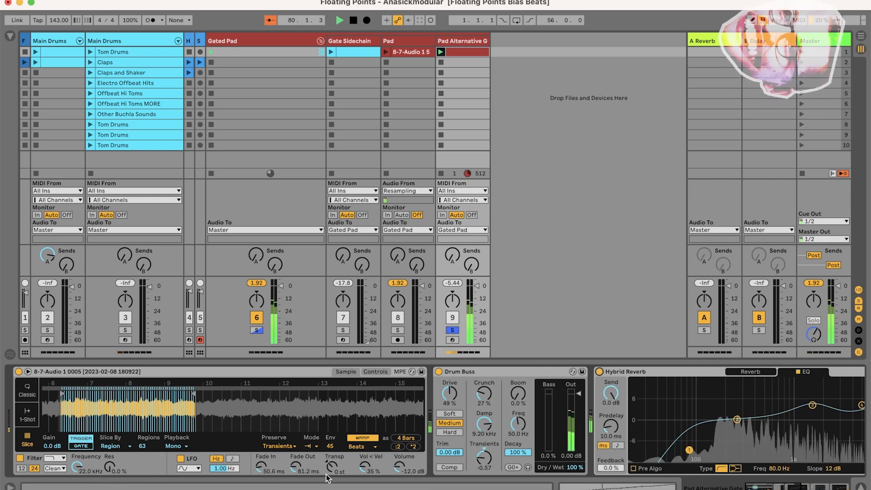
Shift the sampler's sliced region further along the sample, starting at about bar 10 and ending past bar 17
left_click_drag(238, 412, 238, 381)
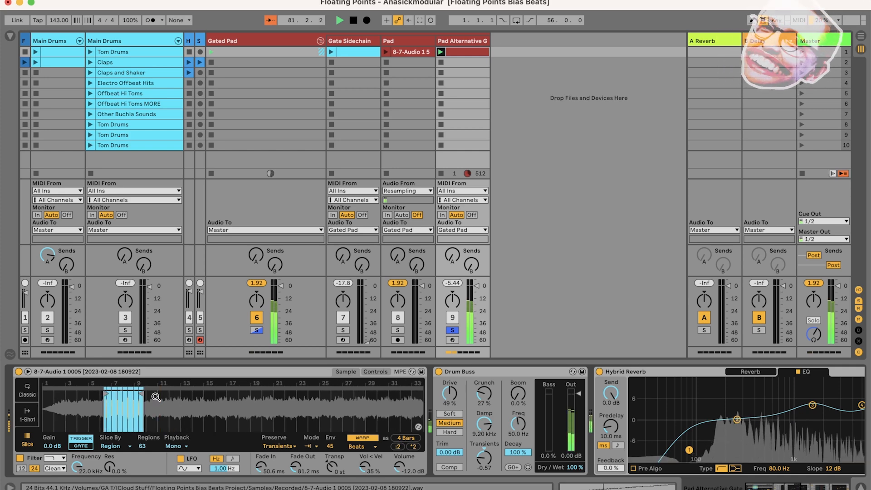
left_click_drag(139, 393, 189, 393)
left_click_drag(108, 394, 139, 394)
left_click_drag(193, 393, 234, 393)
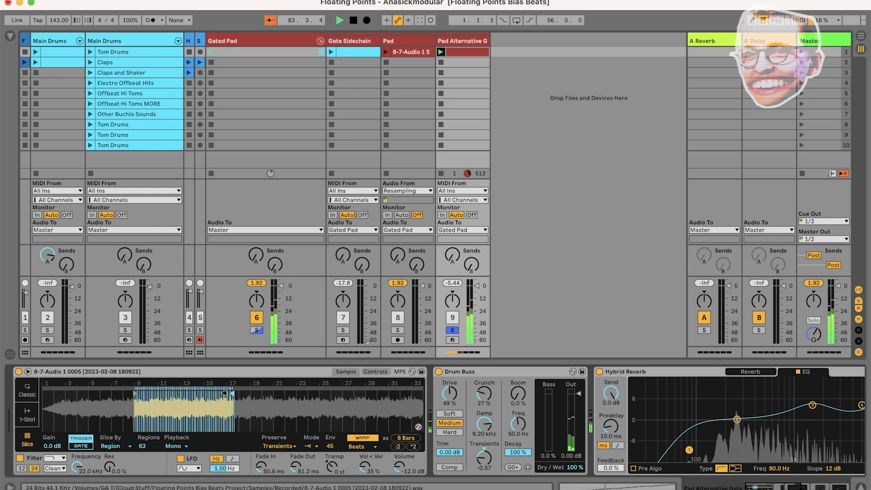
left_click_drag(139, 394, 157, 393)
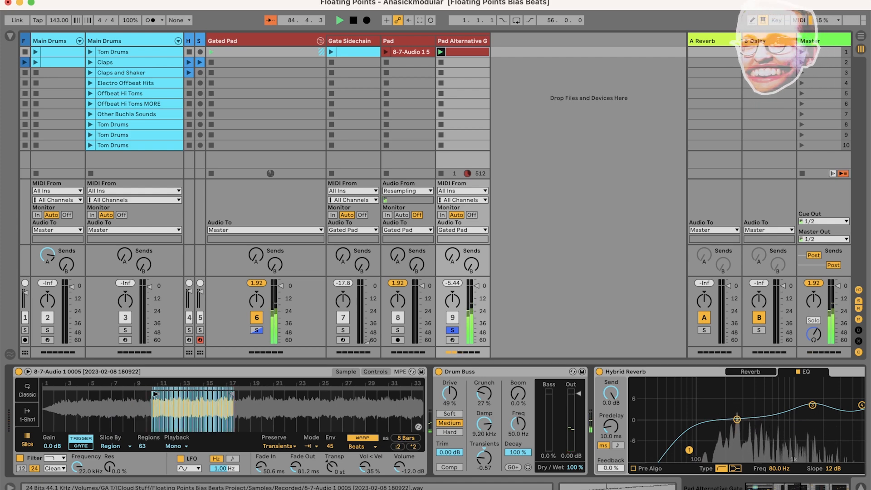
left_click_drag(236, 398, 257, 394)
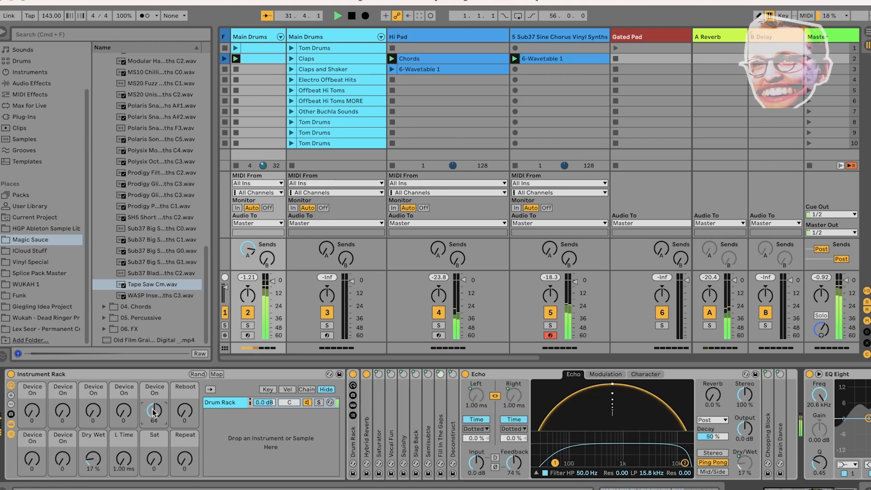
Raise the Main Drums Instrument Rack's Dry Wet macro to 63%, and set the Drum Rack's Ve Attack to 0.42 ms and S Length to 95.3%
left_click_drag(93, 422, 95, 417)
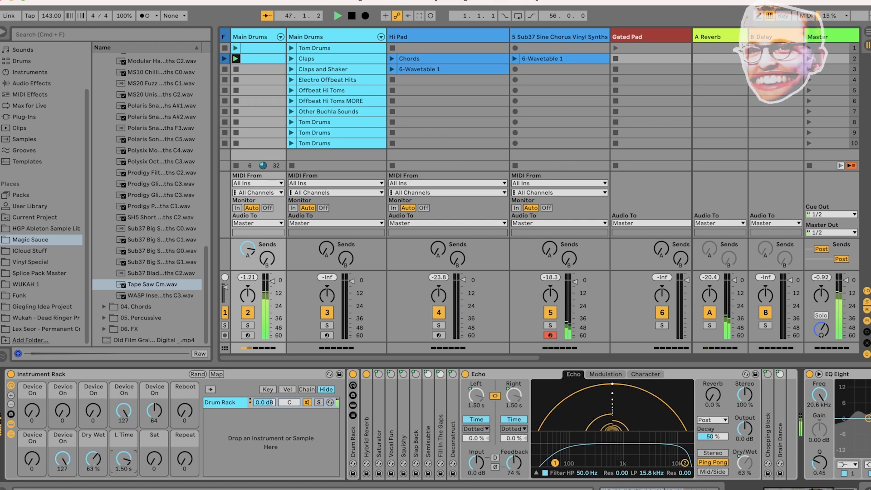
double_click(354, 439)
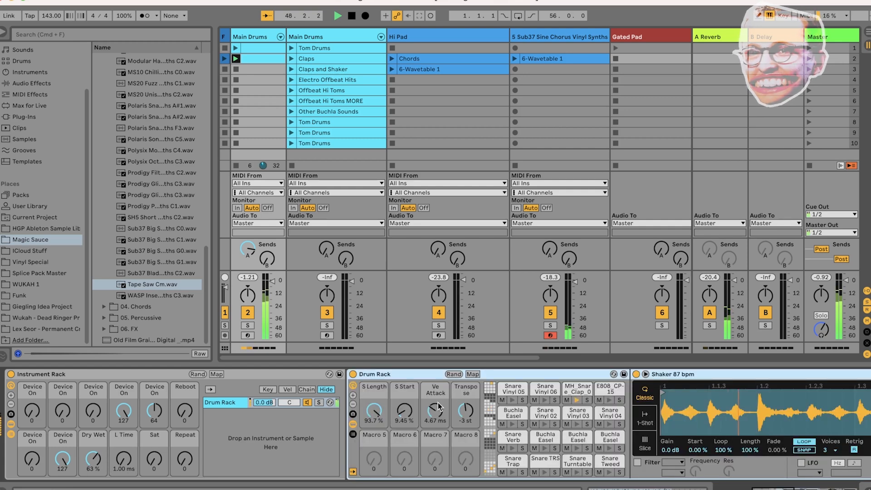
left_click_drag(436, 399, 437, 377)
left_click_drag(372, 412, 373, 433)
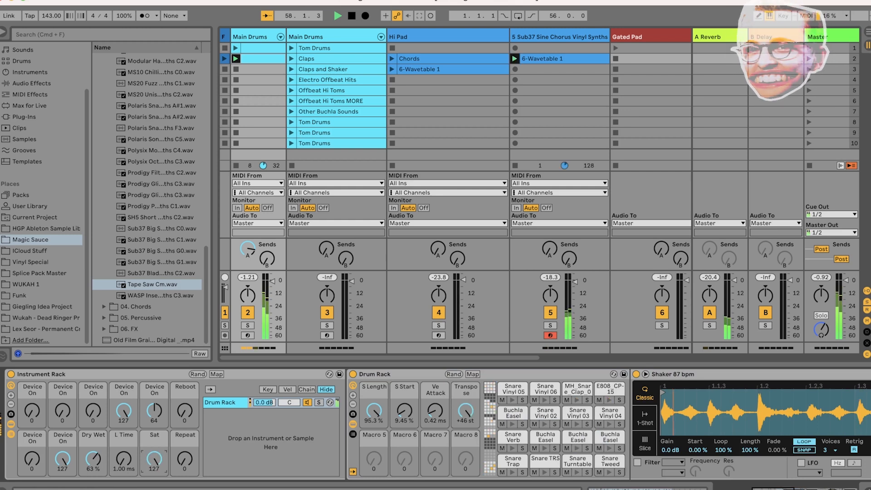
Sweep the Instrument Rack's Reboot macro during playback and return the Sat and second-row Device On macros to 0
left_click_drag(154, 459, 154, 481)
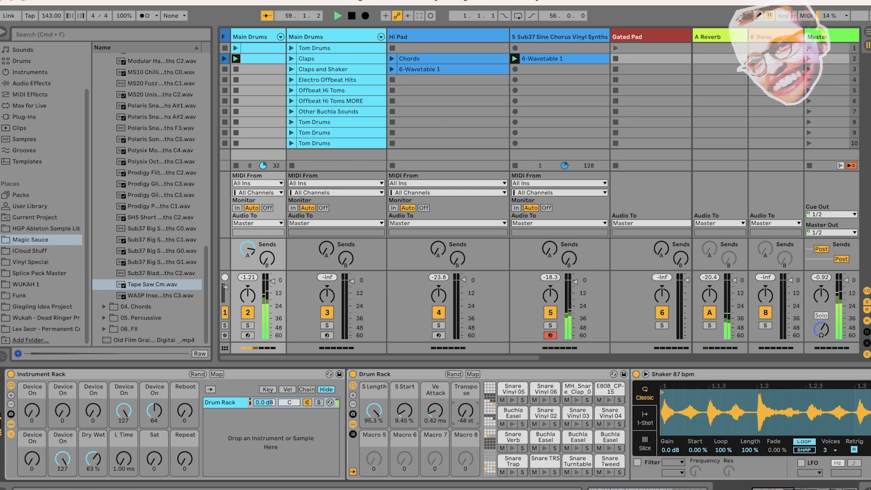
left_click_drag(184, 415, 184, 390)
left_click_drag(66, 458, 67, 480)
mouse_move(122, 418)
left_mouse_down()
mouse_move(122, 443)
mouse_move(121, 418)
left_mouse_up()
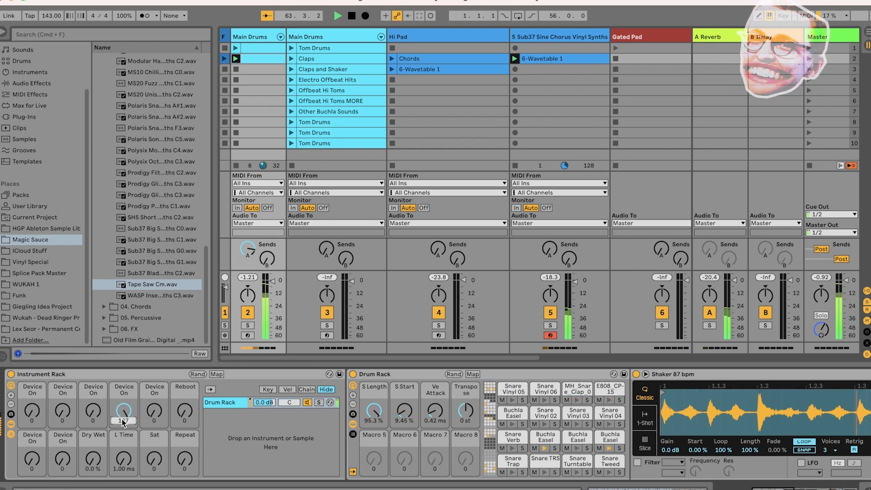
Sweep the Repeat macro, set Dry Wet to 100% and L Time to 19.3 ms, and set the Drum Rack's Transpose to +25 st
left_click(135, 469)
left_click_drag(134, 469, 93, 444)
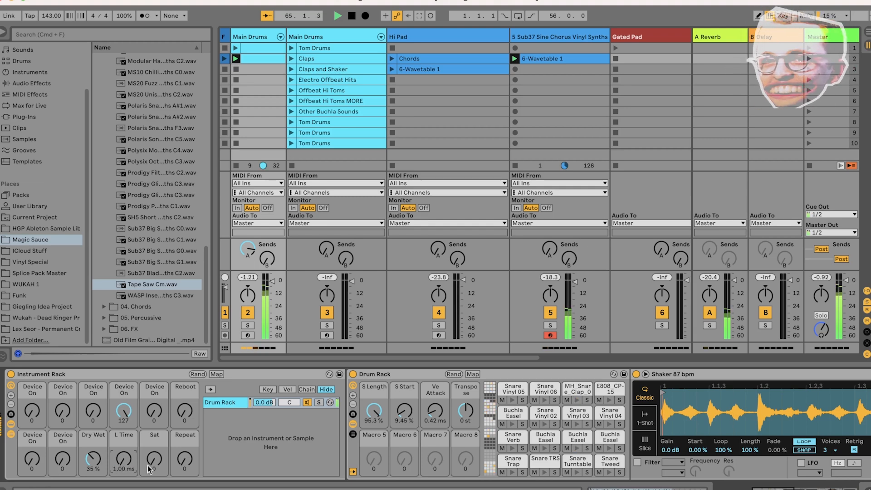
left_click_drag(185, 459, 185, 436)
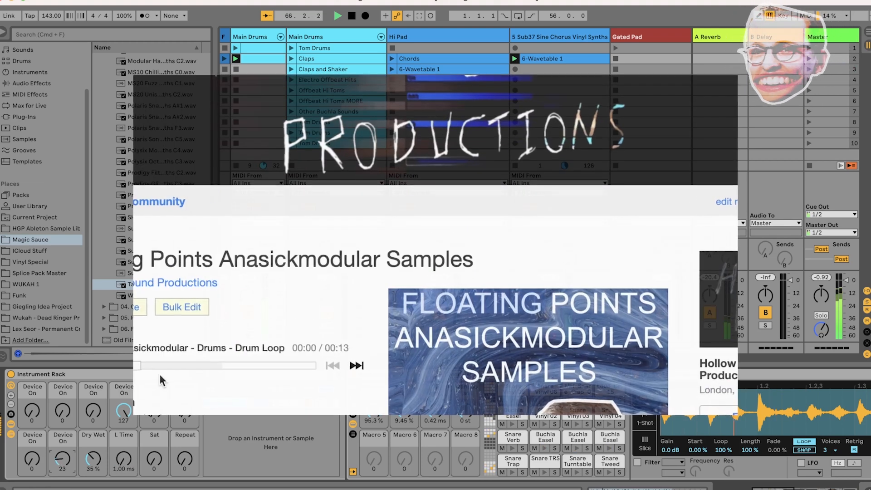
left_click_drag(94, 460, 97, 420)
left_click_drag(123, 463, 124, 443)
mouse_move(465, 412)
left_mouse_down()
mouse_move(465, 381)
mouse_move(465, 396)
left_mouse_up()
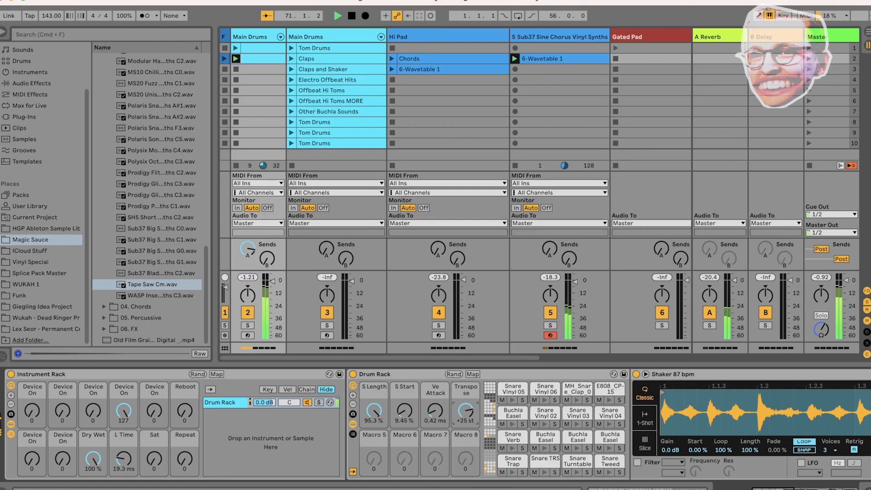